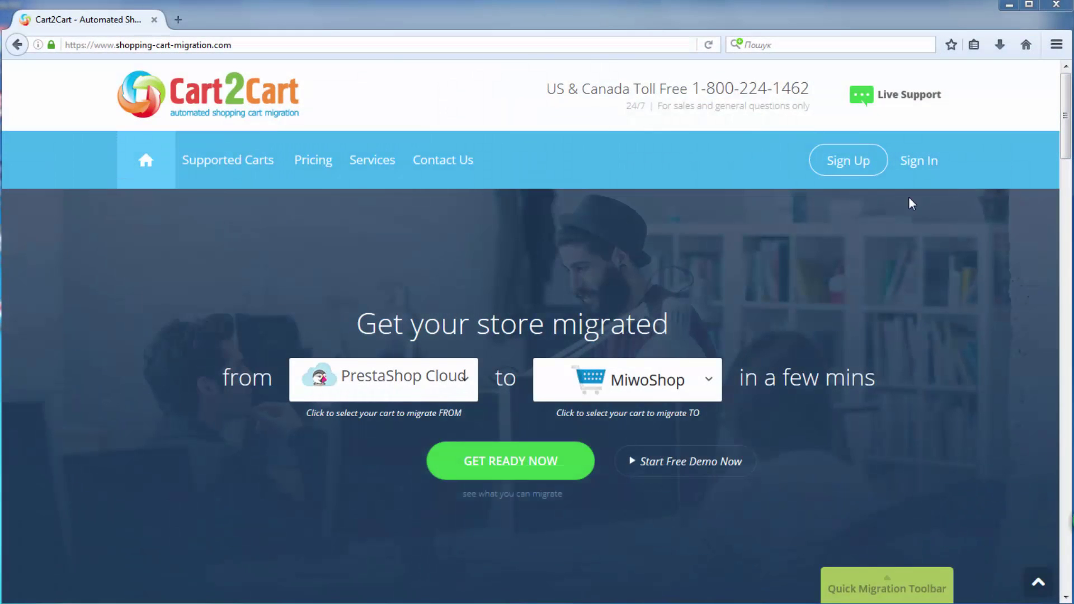
Open the free sign-up form and enter the account e-mail, password and full name.
left_click(858, 163)
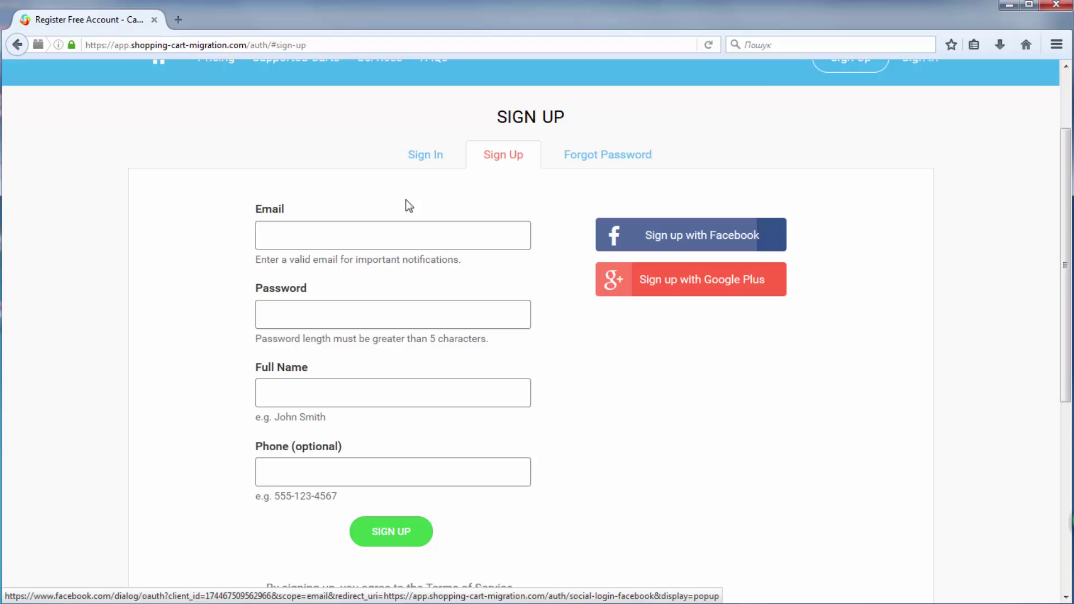
left_click(434, 208)
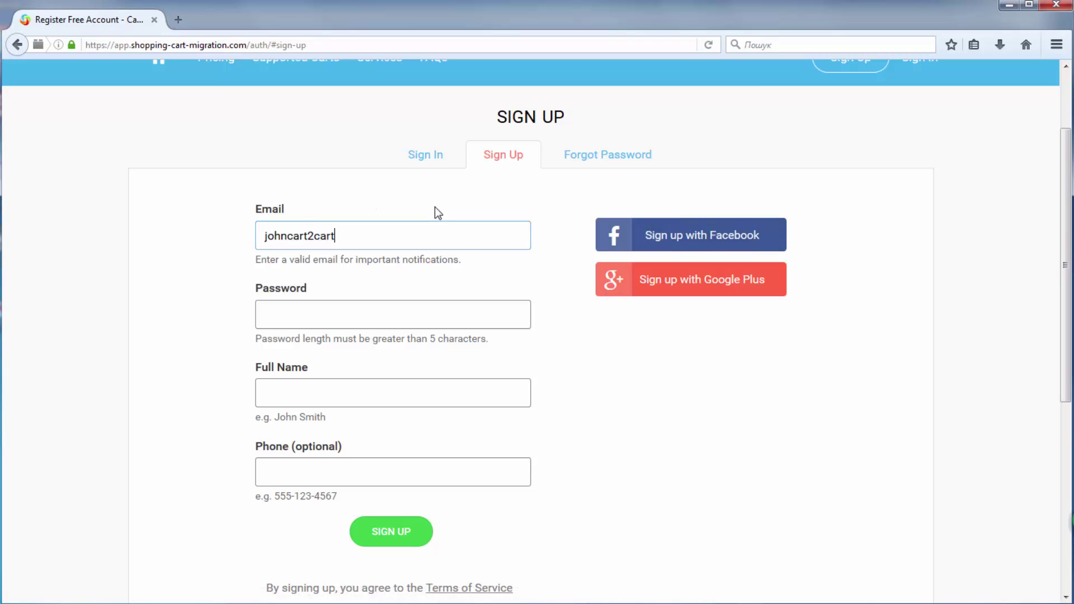
left_click(447, 312)
type("1234")
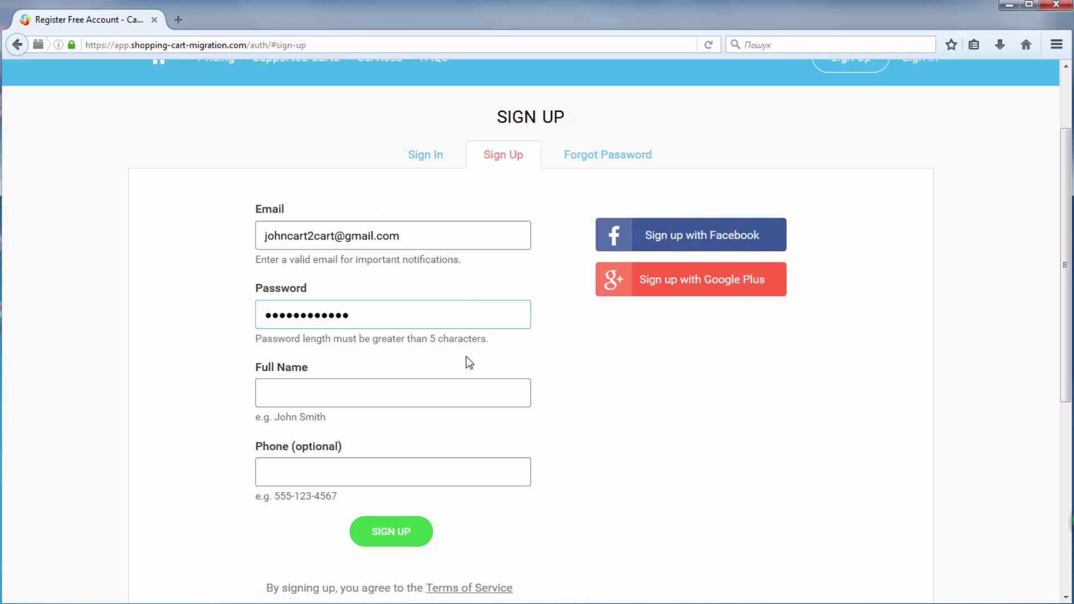
left_click(466, 386)
type("John")
left_click(462, 415)
left_click(453, 477)
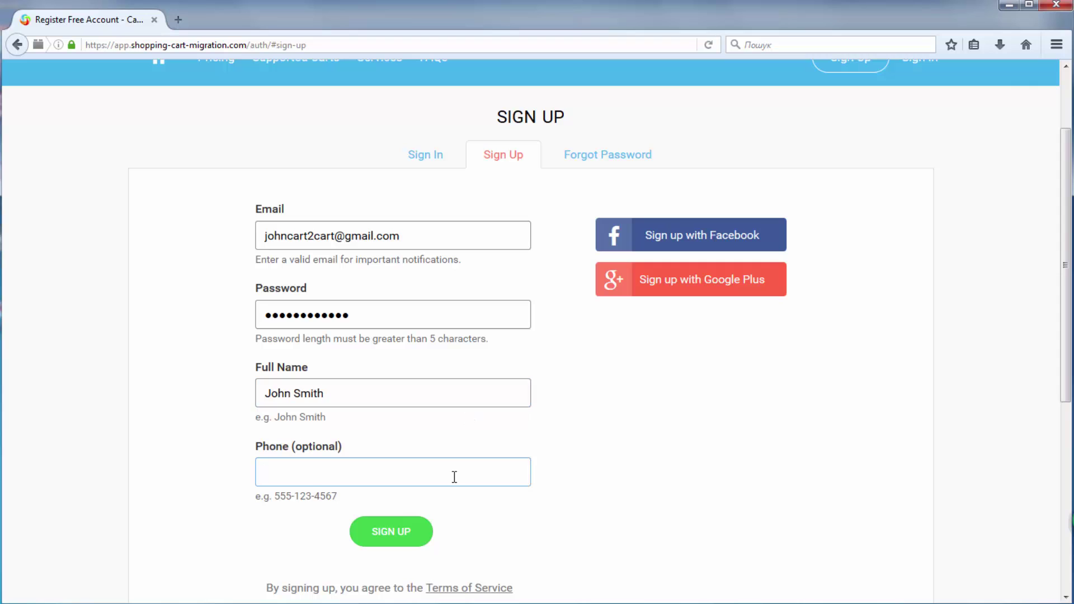
Enter the phone number, submit the registration, and scroll down the My Migrations dashboard.
type("555-123-4567")
left_click(415, 532)
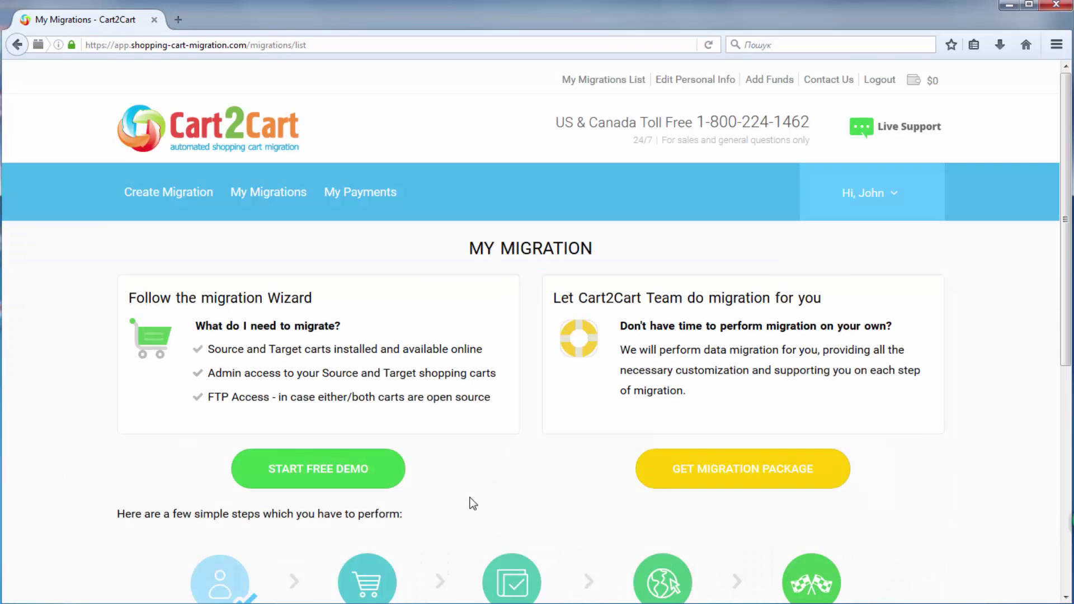
scroll(535, 427, "down", 2)
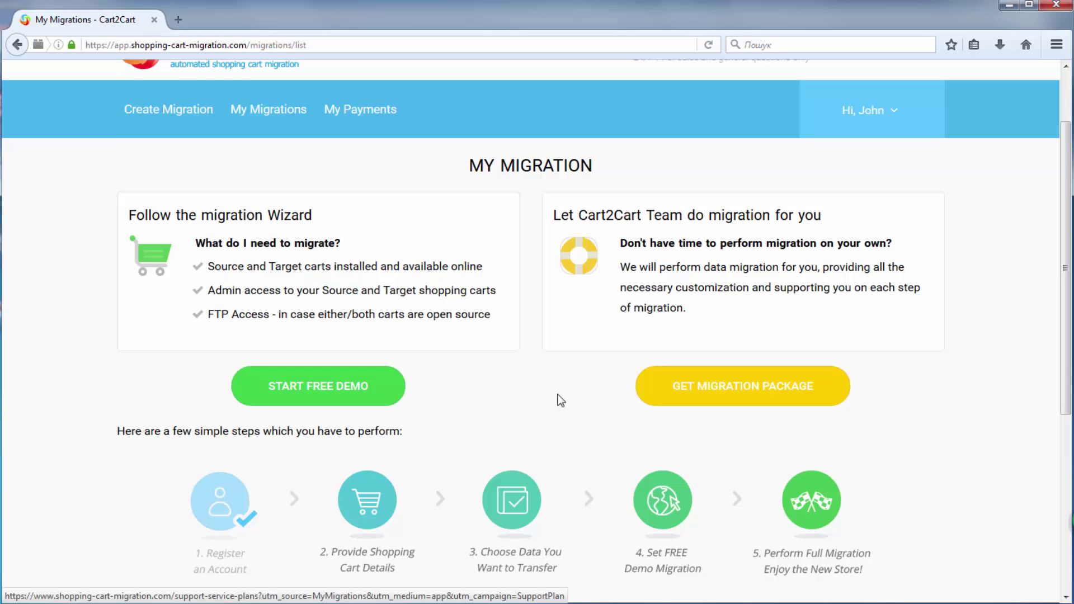
left_click(373, 392)
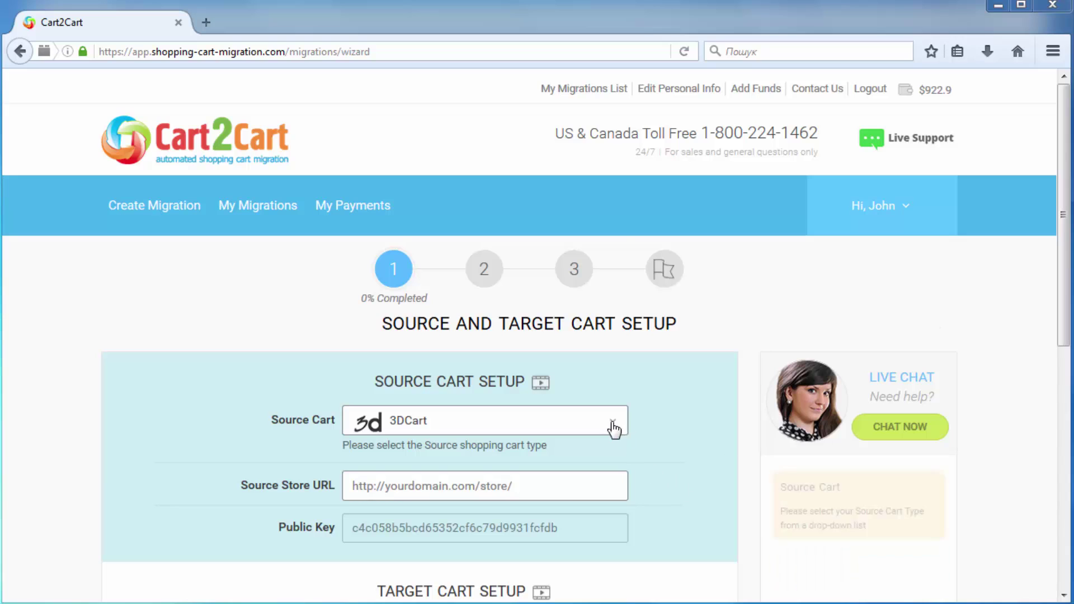
left_click(613, 425)
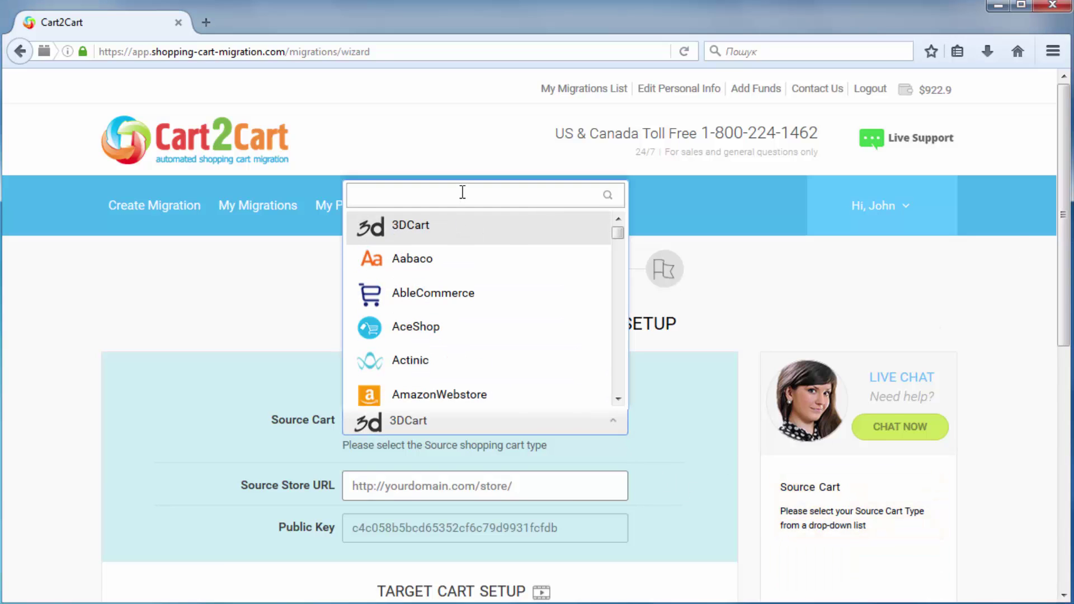
type("big c")
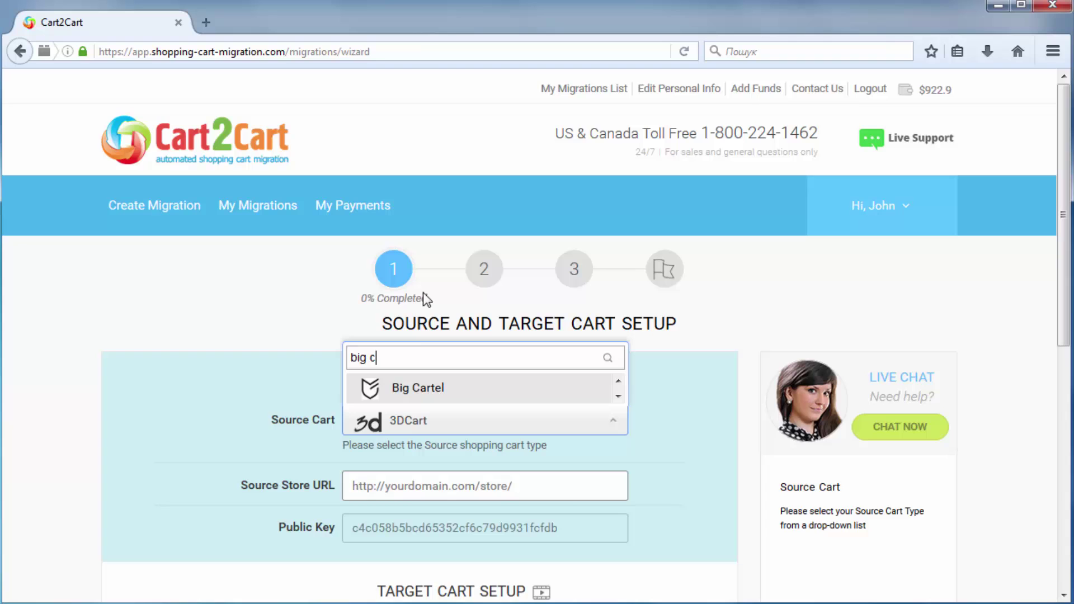
left_click(423, 402)
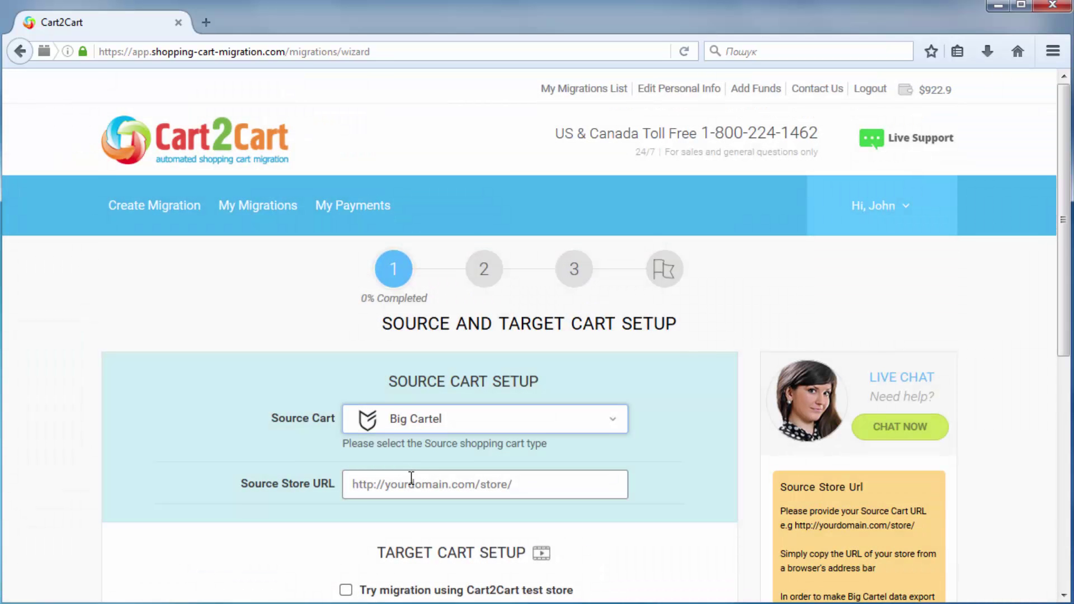
type("ht")
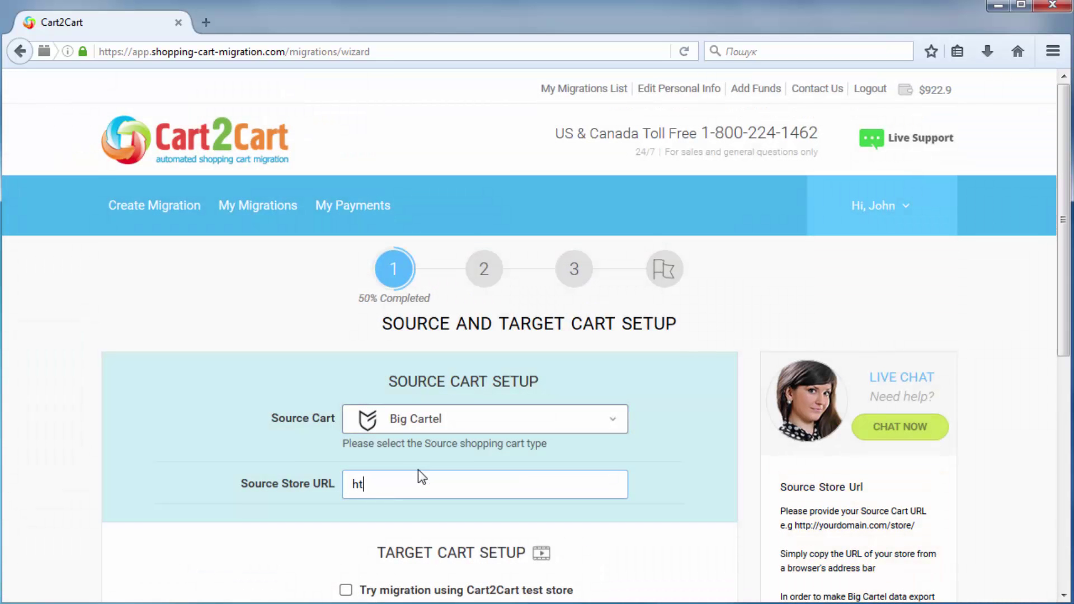
type("tp://www.your-store-name.")
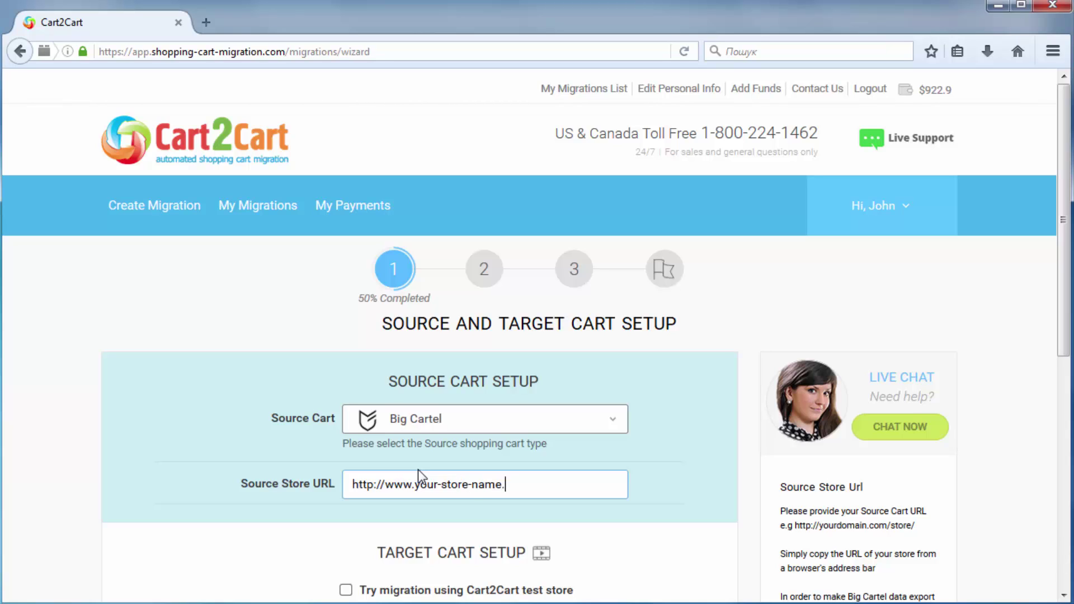
type("bigcartel.com")
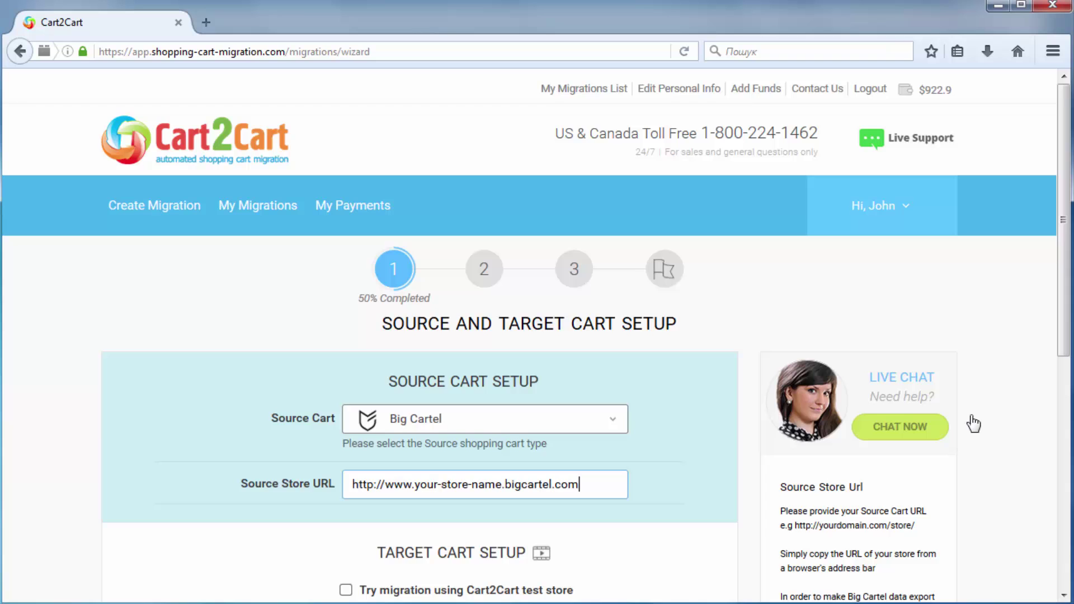
Enter the target Shopify store URL and move on to the API password.
left_click_drag(1069, 335, 1070, 562)
mouse_move(653, 256)
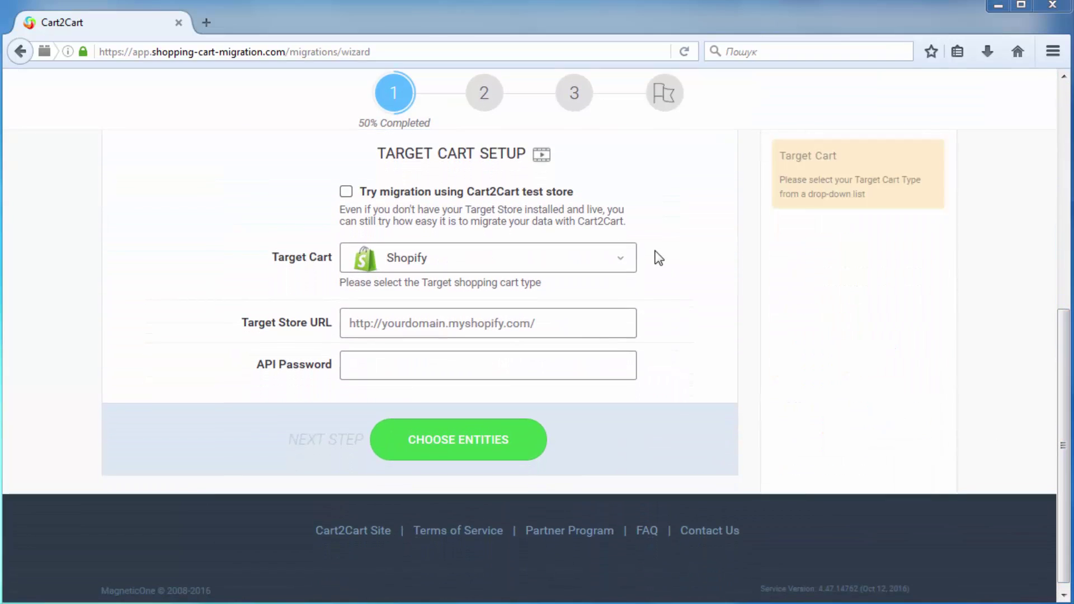
left_click(612, 319)
type("ht")
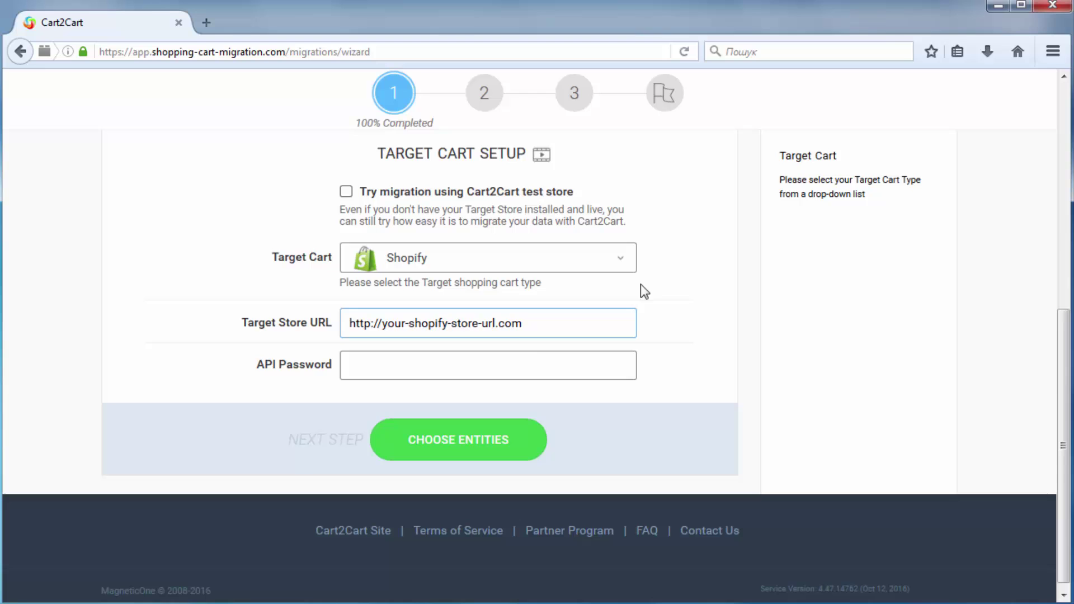
left_click(525, 365)
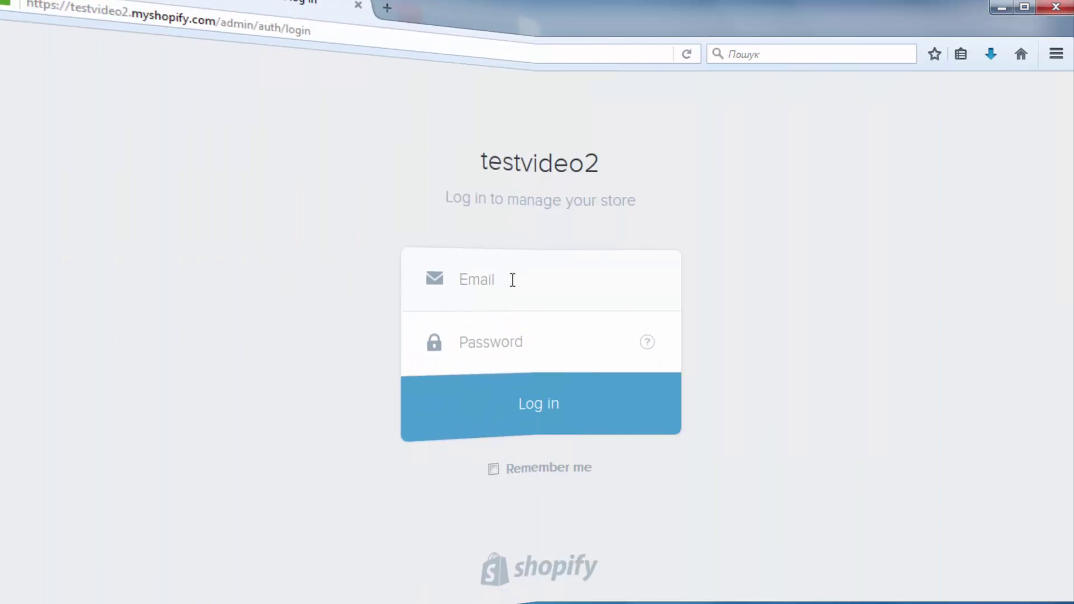
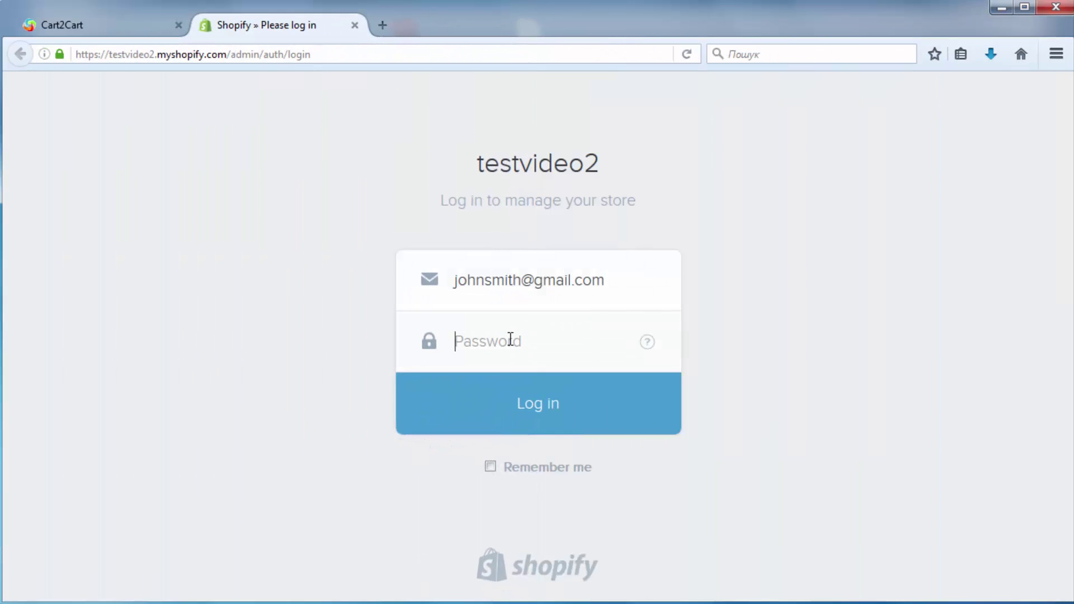
Log into the Shopify admin with the store credentials and create a private app titled testvideo.
type("*************")
left_click(545, 403)
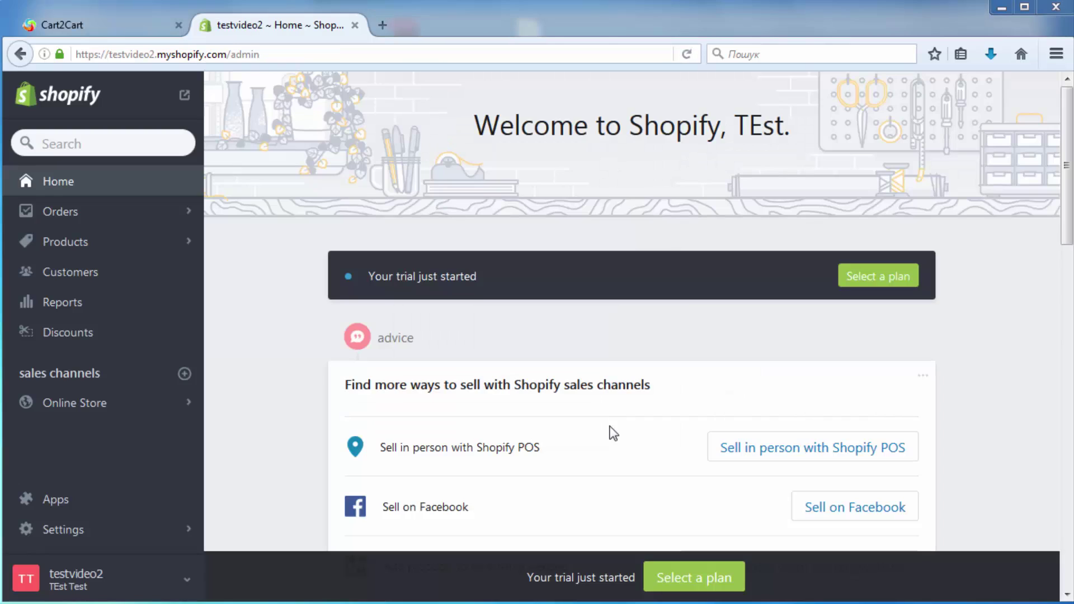
left_click(61, 501)
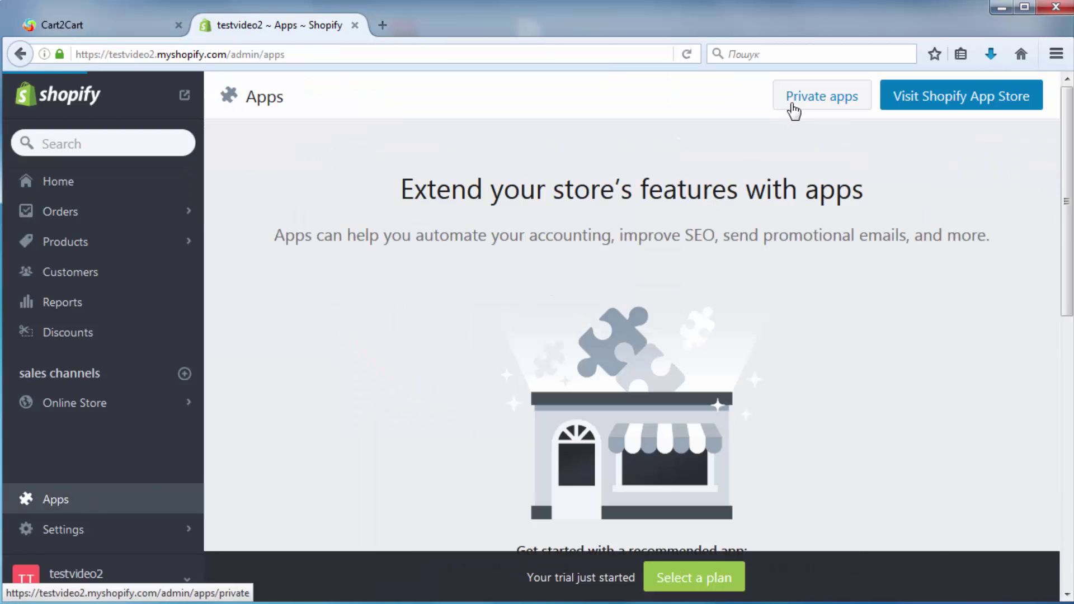
left_click(794, 110)
left_click(693, 364)
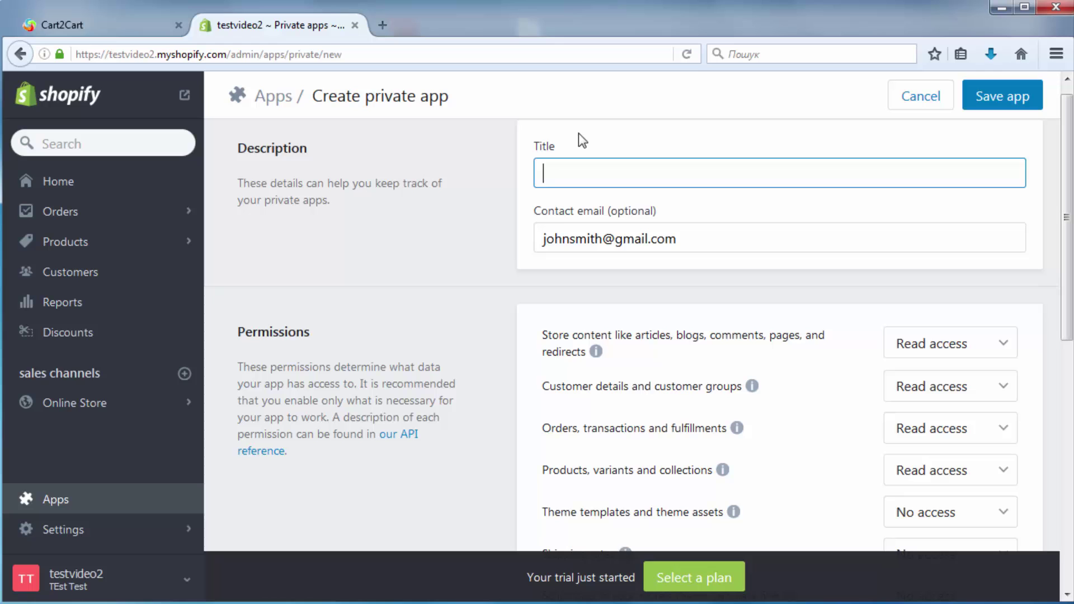
type("testvideo")
Give Store content, Customer details, Orders, Products, Theme templates, Shipping rates and Script tags Read and write access.
scroll(1036, 224, "down", 3)
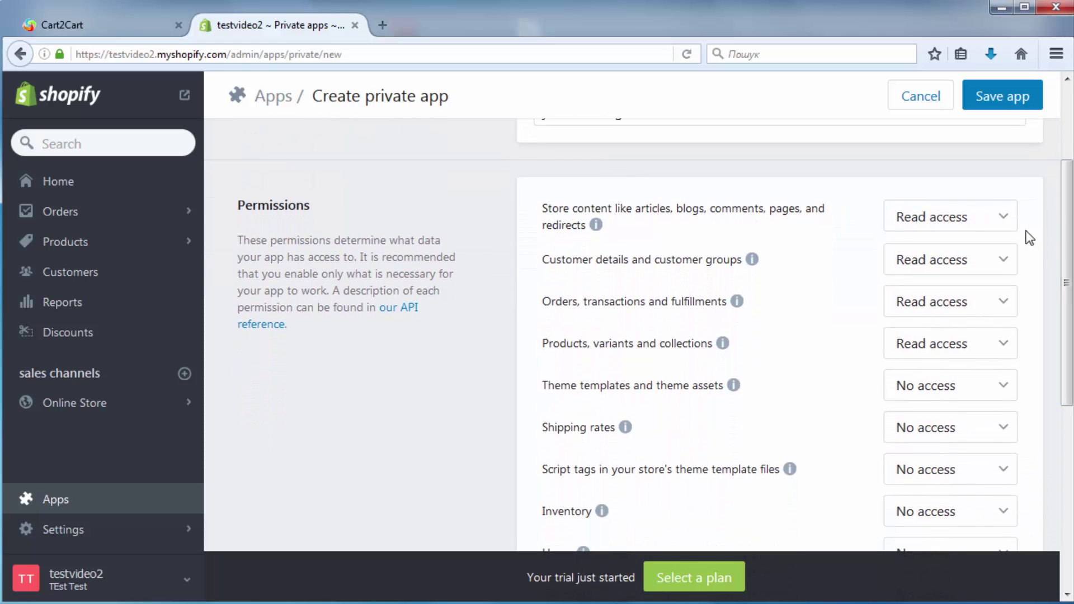
left_click(1005, 221)
left_click(981, 281)
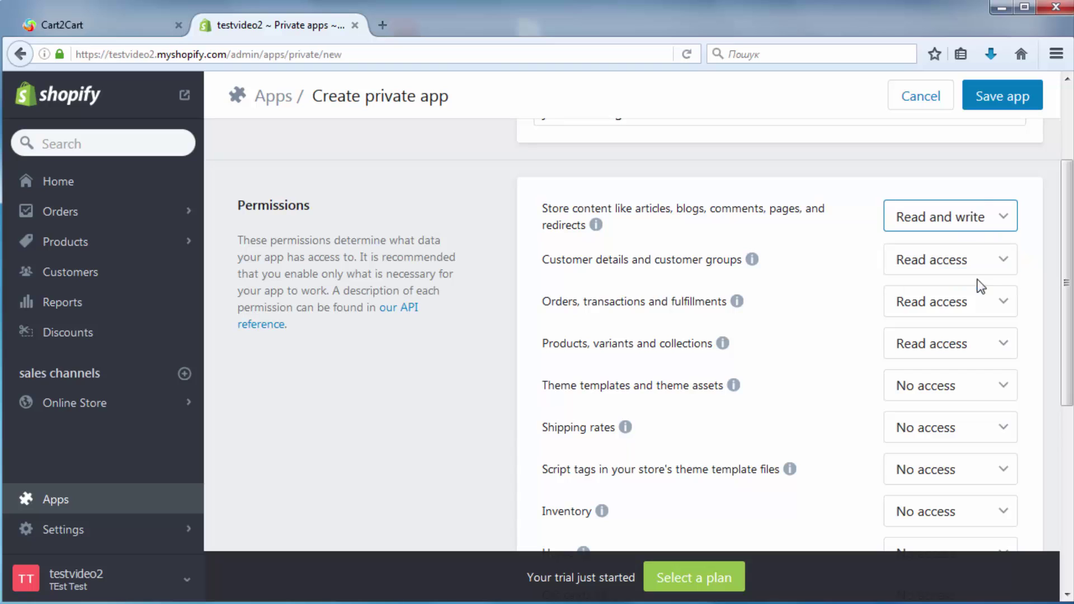
left_click(1002, 260)
left_click(984, 319)
left_click(999, 301)
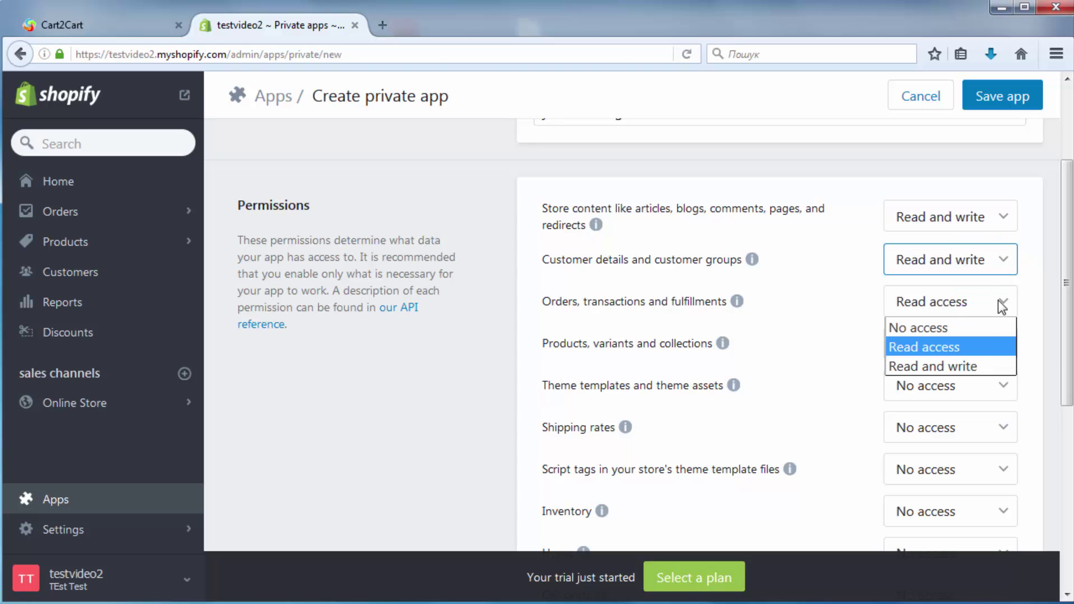
left_click(981, 366)
left_click(991, 344)
left_click(993, 404)
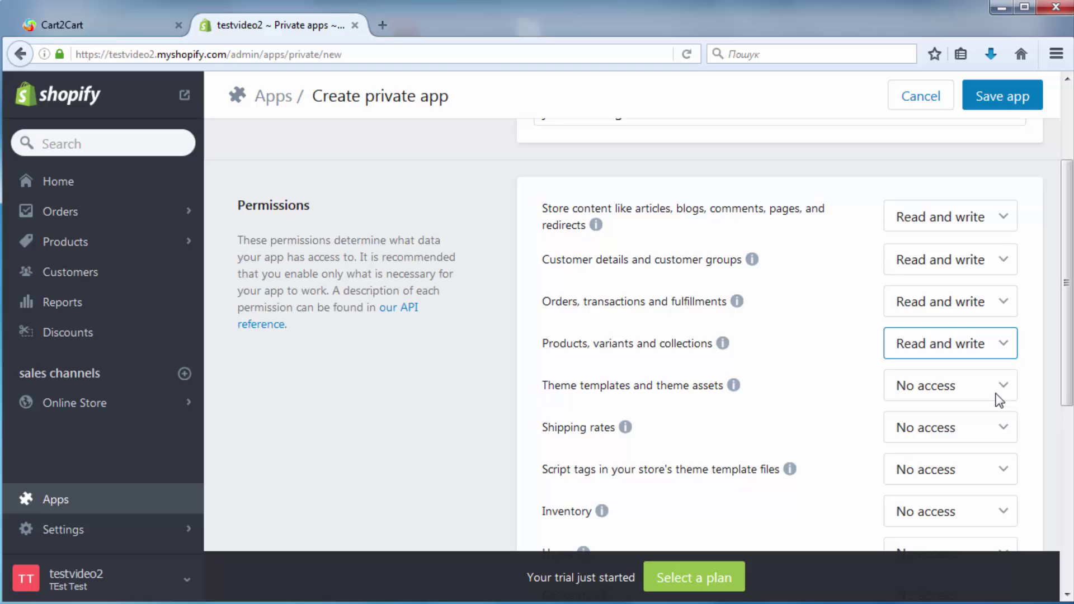
left_click(997, 399)
left_click(984, 449)
left_click(1003, 431)
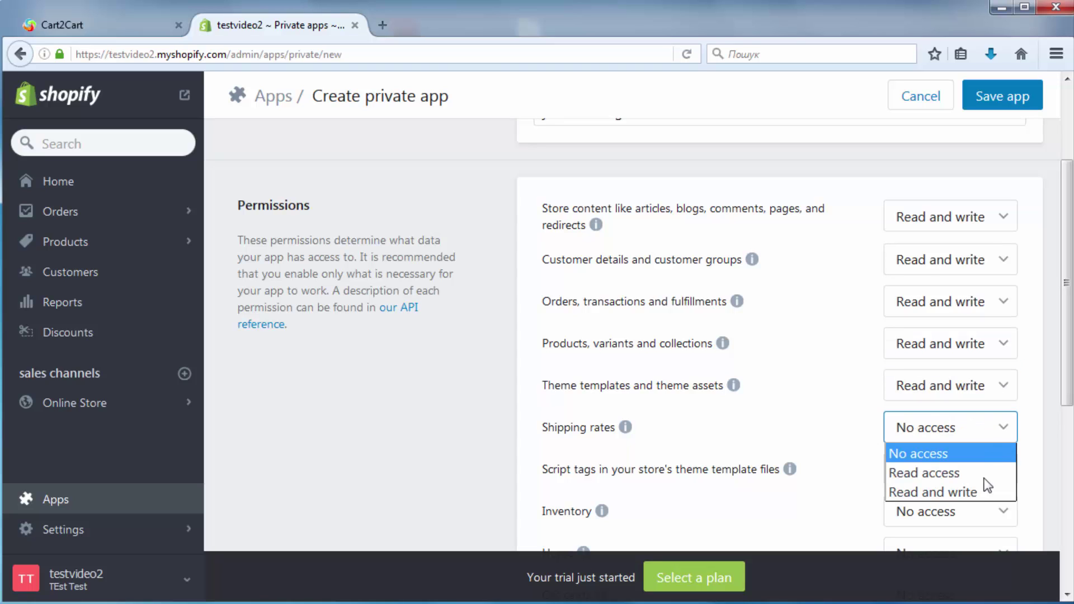
left_click(986, 491)
left_click(1002, 470)
left_click(973, 537)
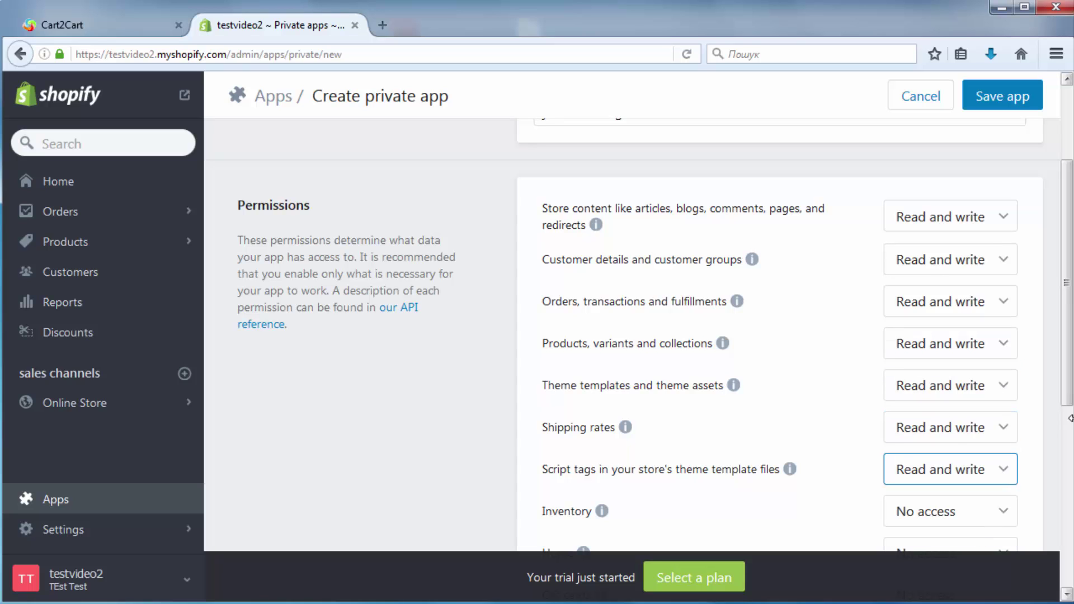
Give Inventory, Home, Gift cards, Fulfillment services and Applications Read and write; Disputes and Analytics Read access.
scroll(1068, 418, "down", 4)
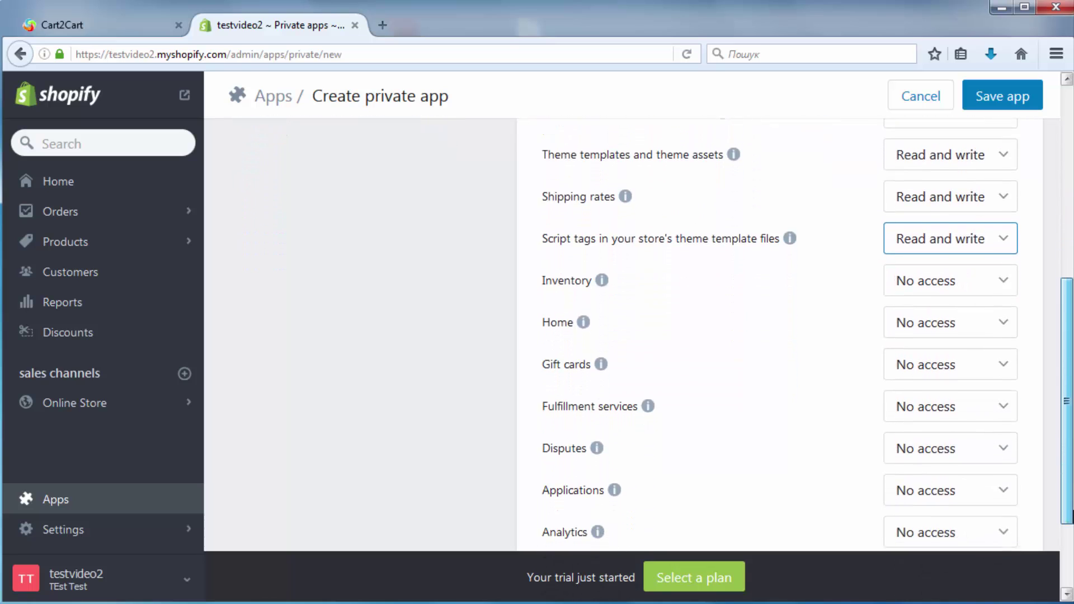
scroll(974, 216, "down", 1)
left_click(973, 216)
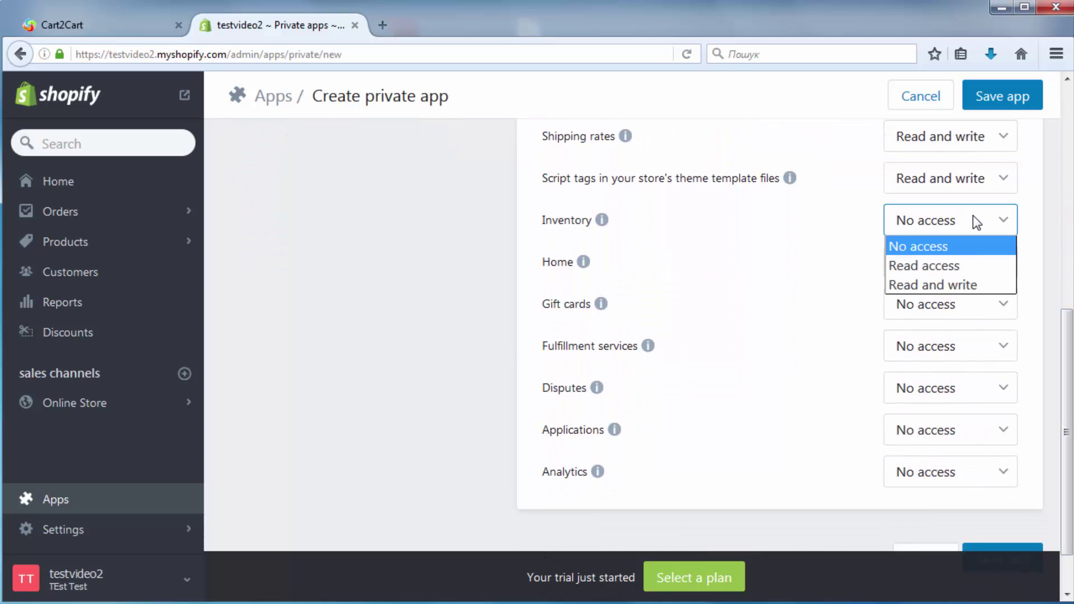
left_click(958, 280)
left_click(970, 263)
left_click(951, 324)
left_click(966, 302)
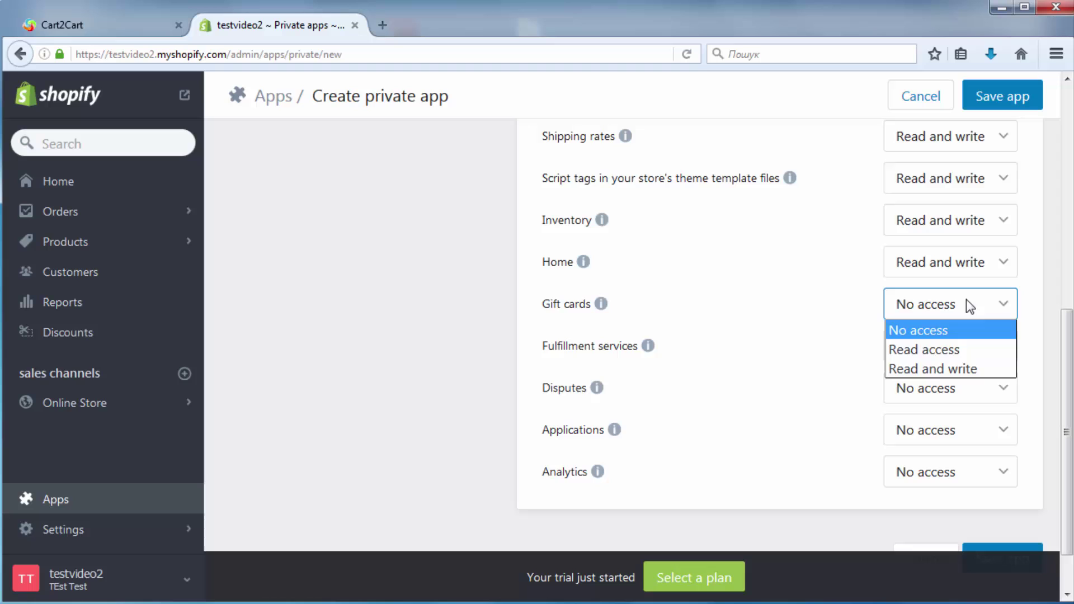
left_click(939, 372)
left_click(965, 352)
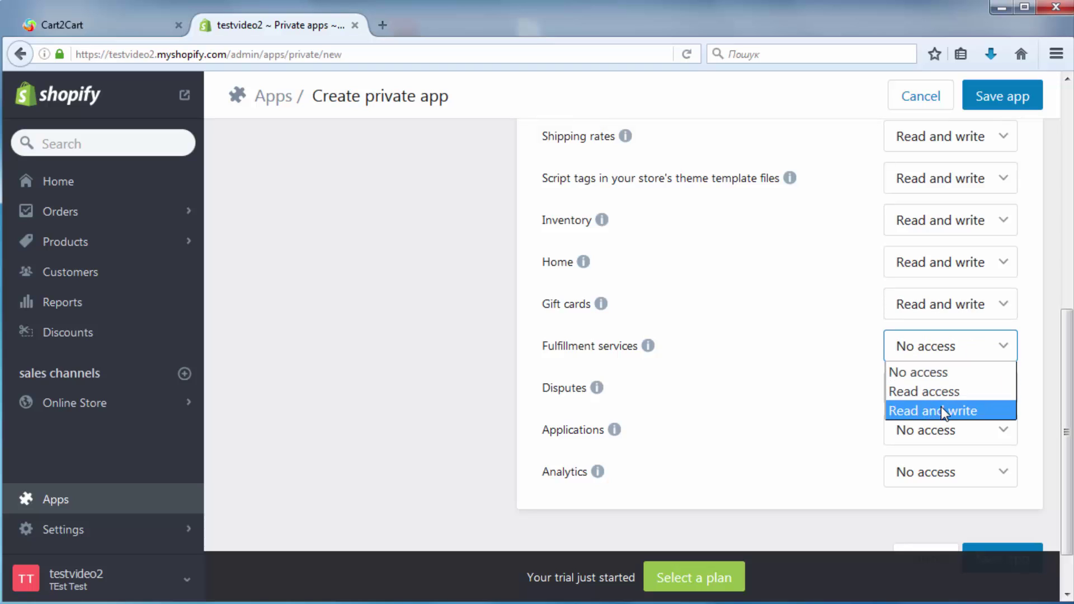
left_click(941, 410)
left_click(946, 388)
left_click(952, 434)
left_click(965, 429)
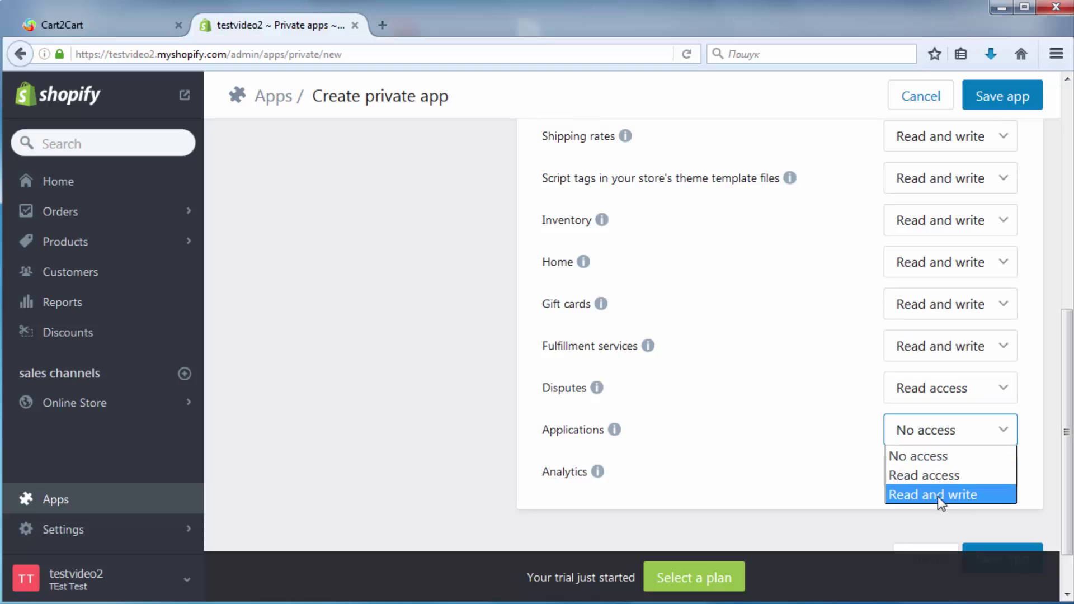
left_click(937, 496)
left_click(946, 472)
left_click(941, 515)
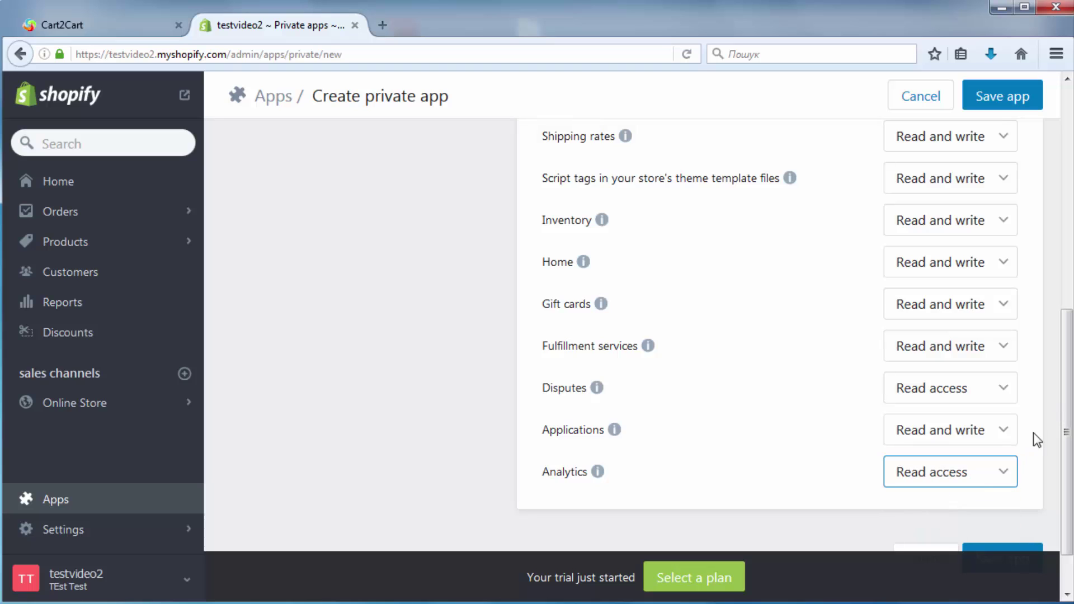
left_click(986, 477)
left_click(956, 476)
Save the private app, copy its API password, and return to Cart2Cart.
scroll(958, 476, "down", 2)
left_click(996, 500)
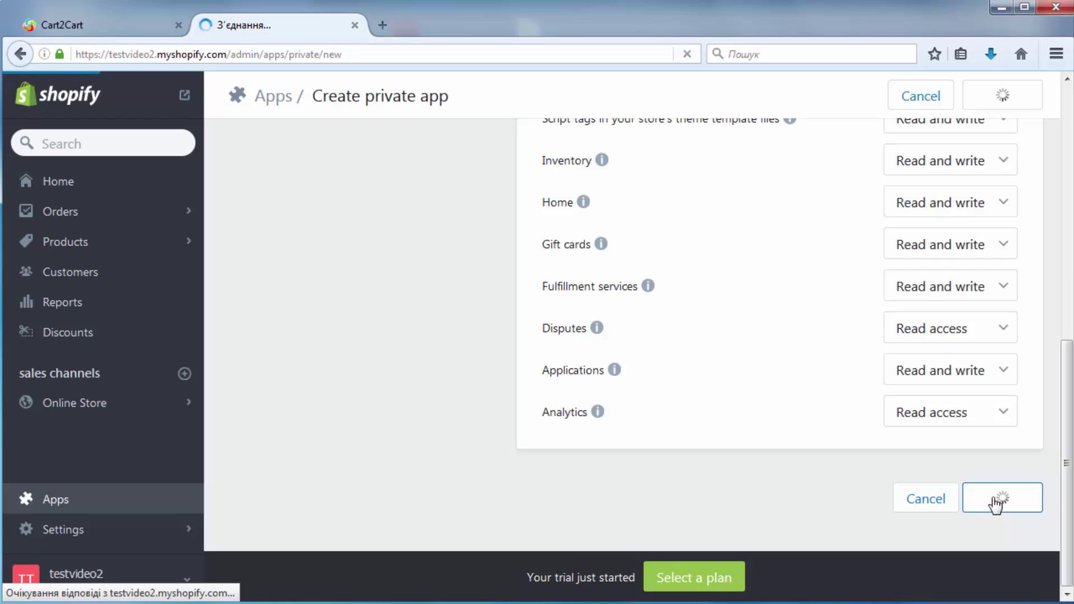
scroll(1049, 275, "down", 3)
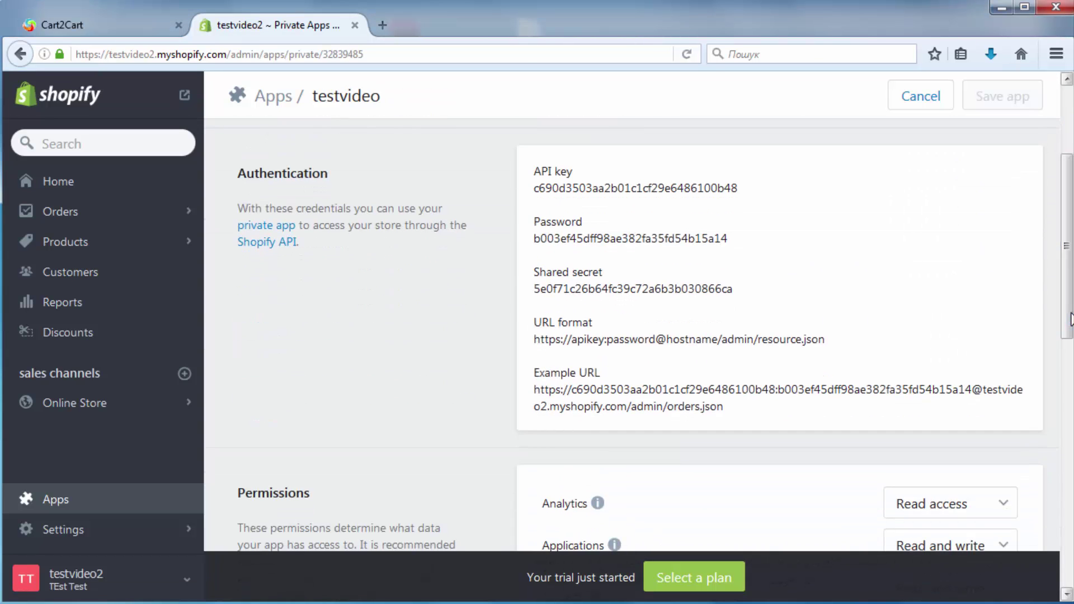
left_click_drag(744, 242, 536, 245)
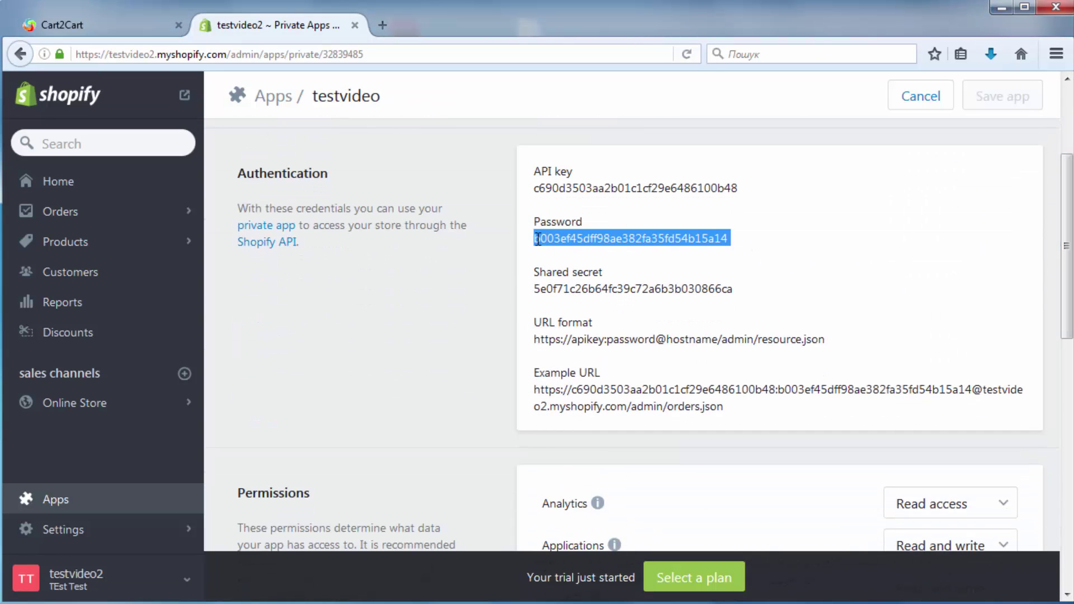
left_click(93, 22)
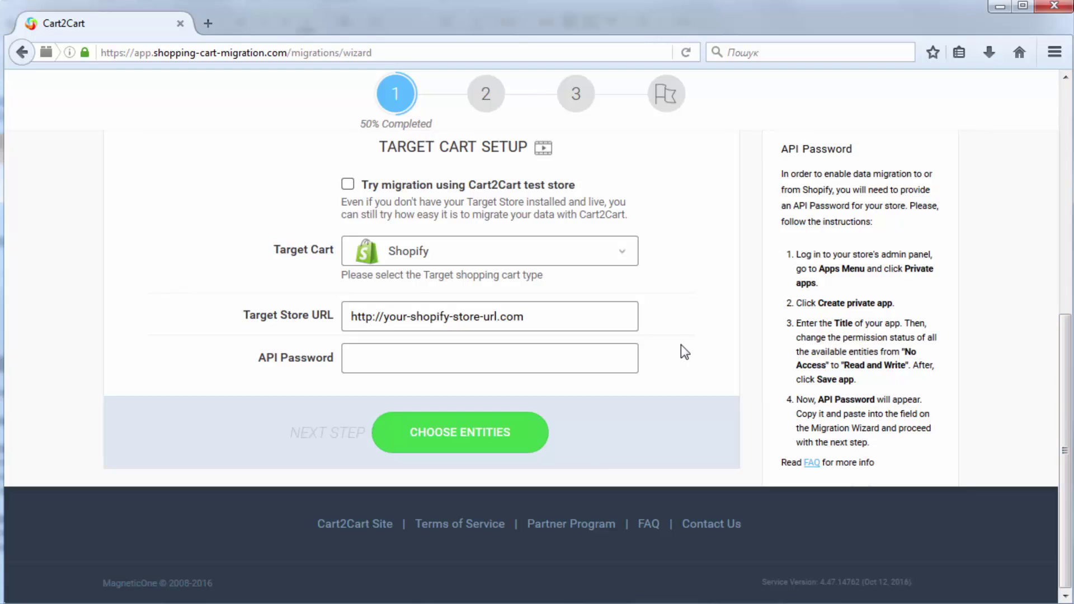
Paste the Shopify API password and select all entities for migration.
key("ctrl+v")
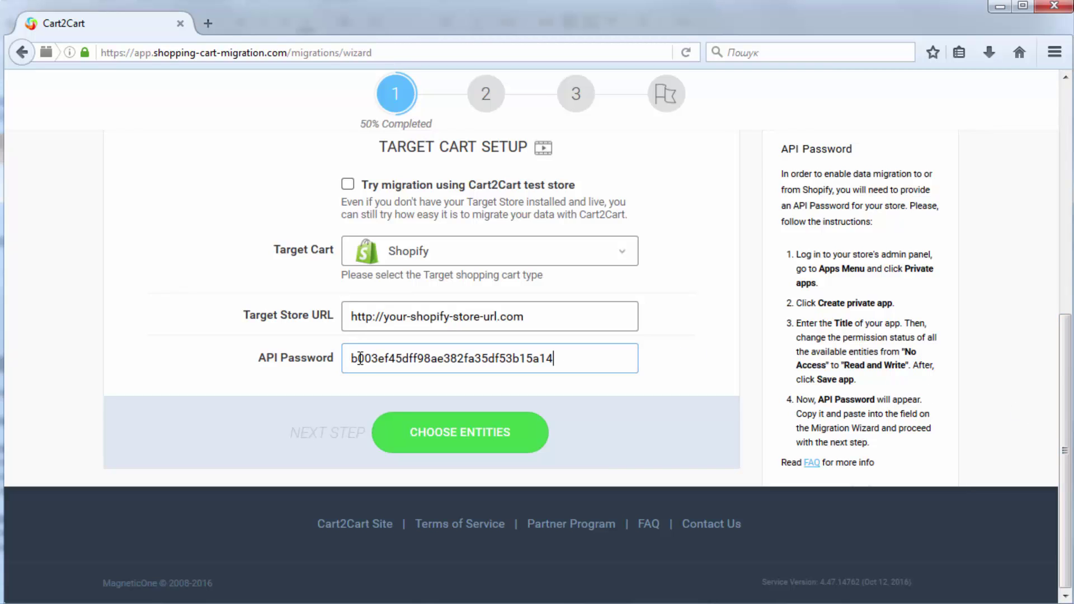
left_click(434, 438)
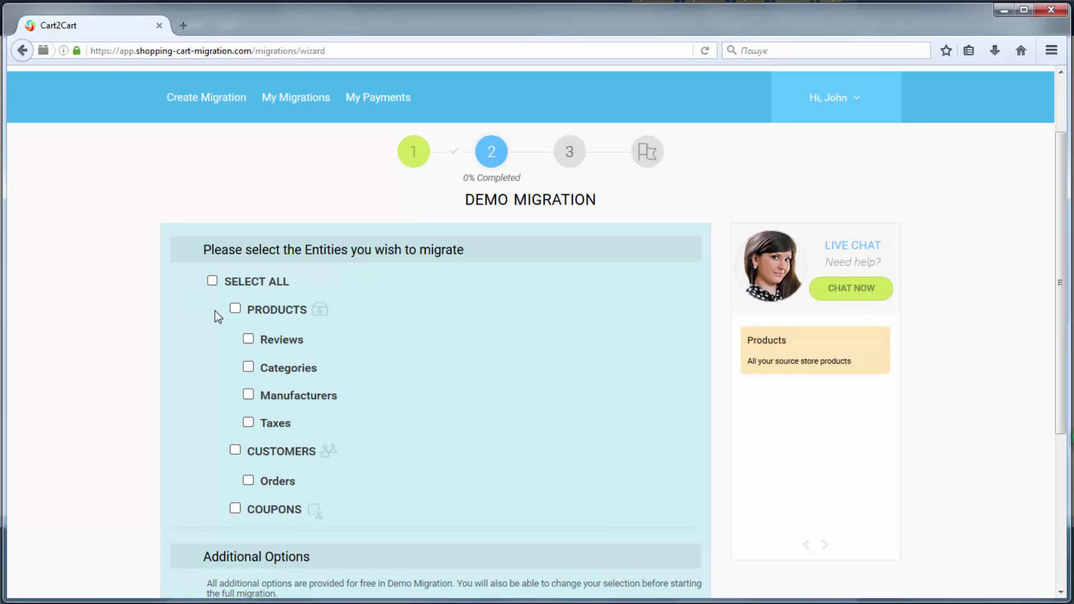
left_click(235, 312)
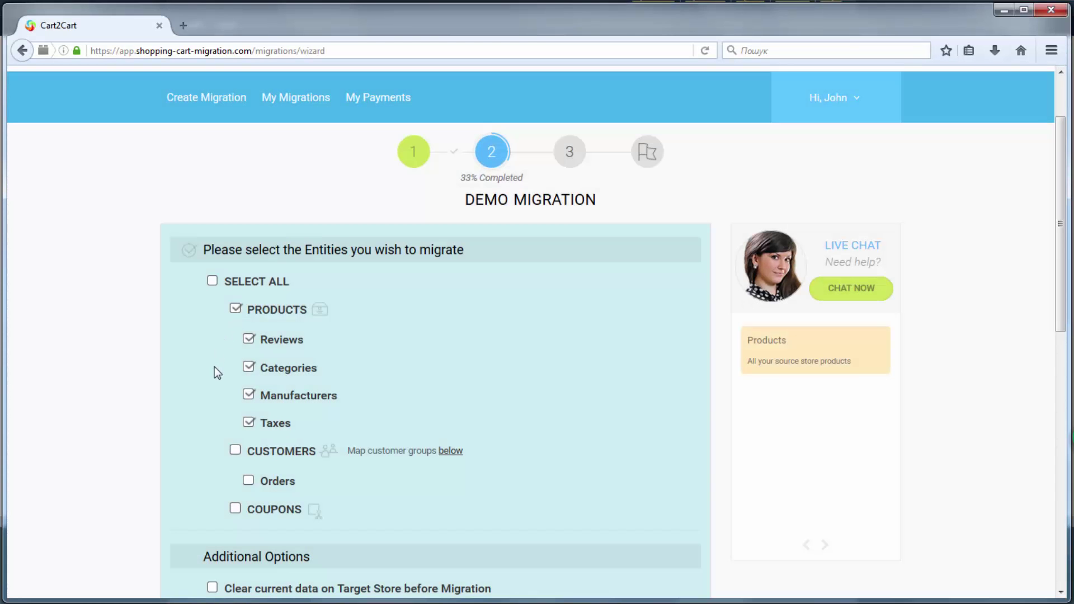
left_click(239, 451)
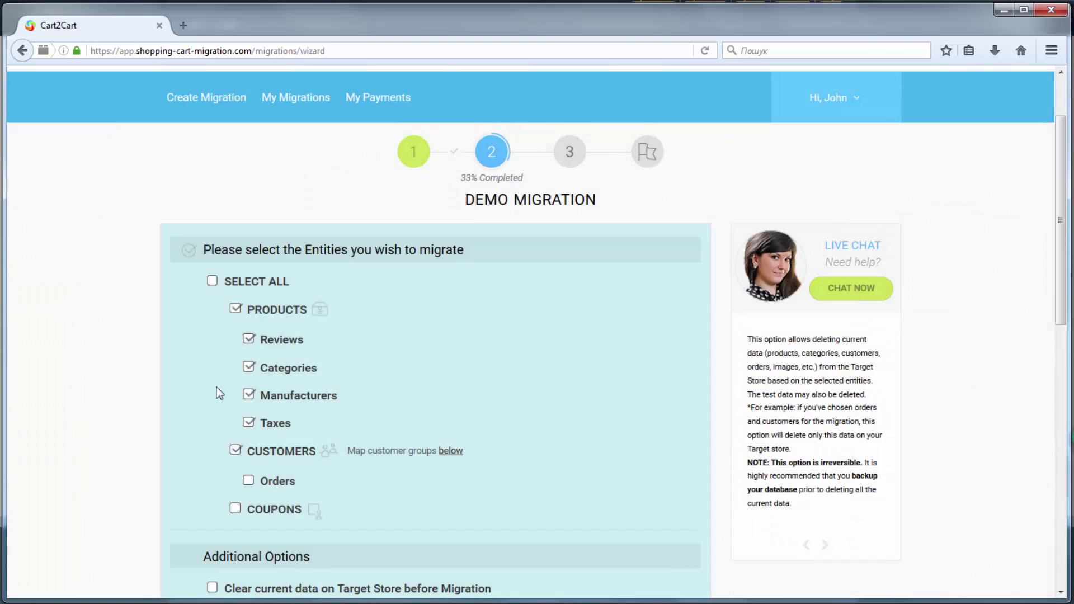
left_click(213, 281)
Enable the SEO URLs, customer's passwords and clear current target data options.
left_click_drag(1062, 257, 1068, 439)
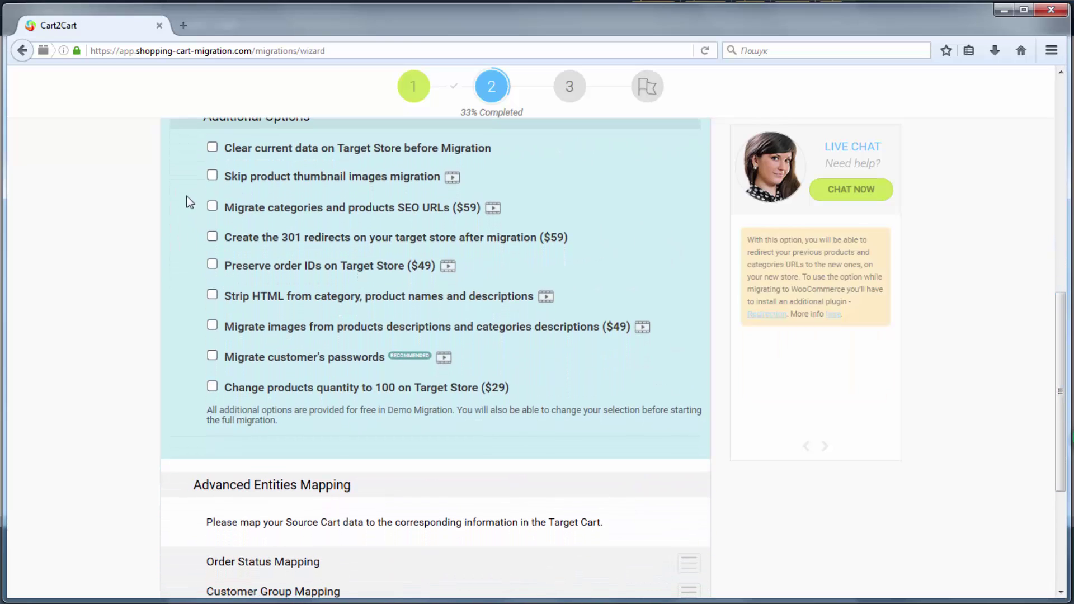
left_click(212, 206)
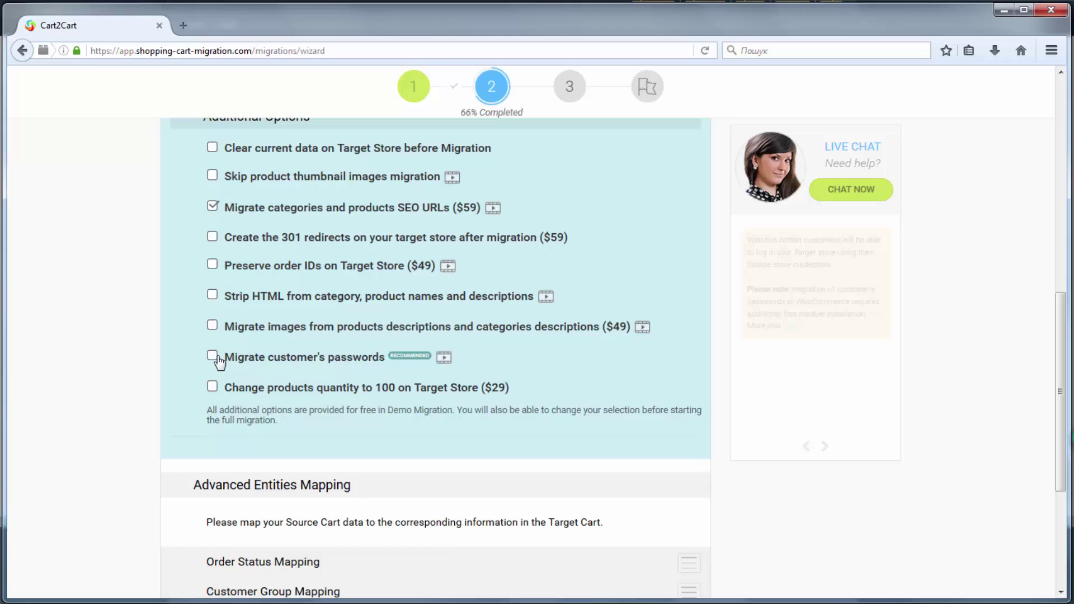
left_click(213, 356)
left_click(214, 148)
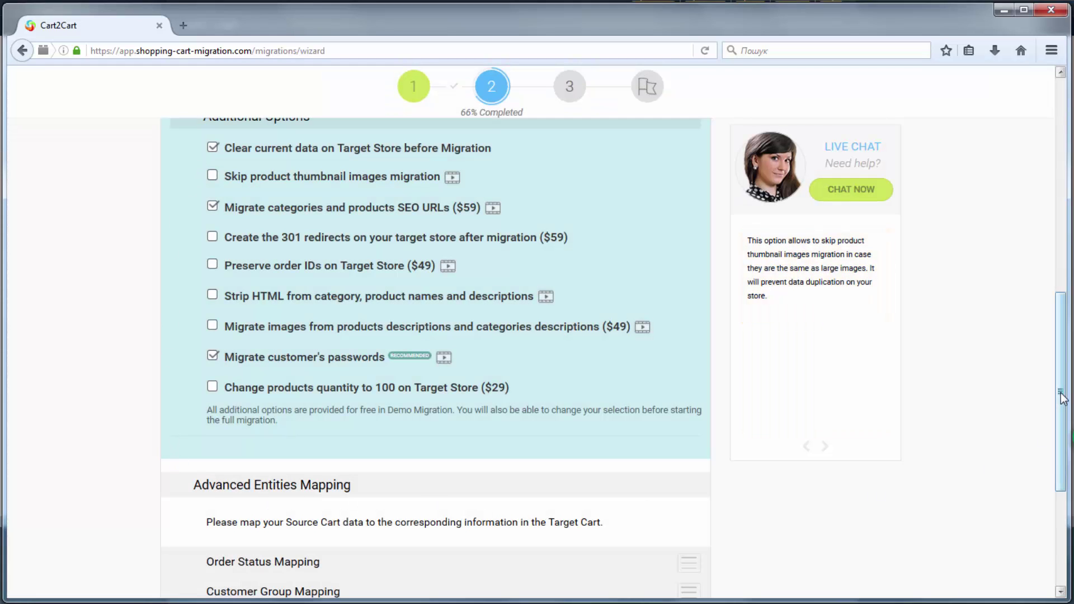
scroll(769, 504, "down", 5)
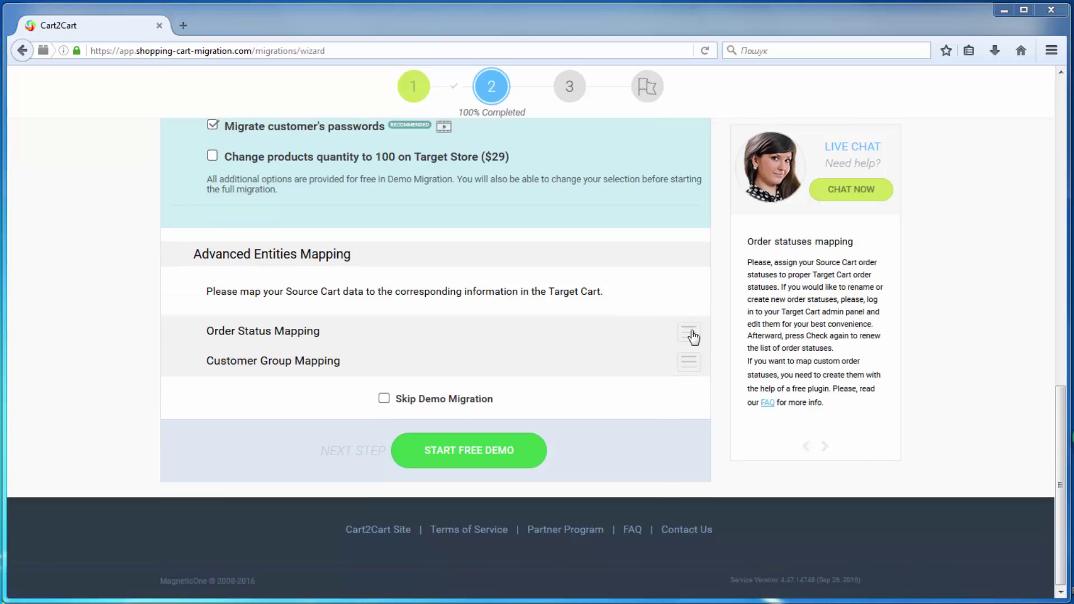
Map order statuses: Processing for SUSPECTED FRAUD, ON HOLD, PROCESSING; Cancelled for PAYMENT REVIEW, PENDING PAYMENT, PENDING PAYPAL.
left_click(690, 334)
scroll(649, 235, "down", 5)
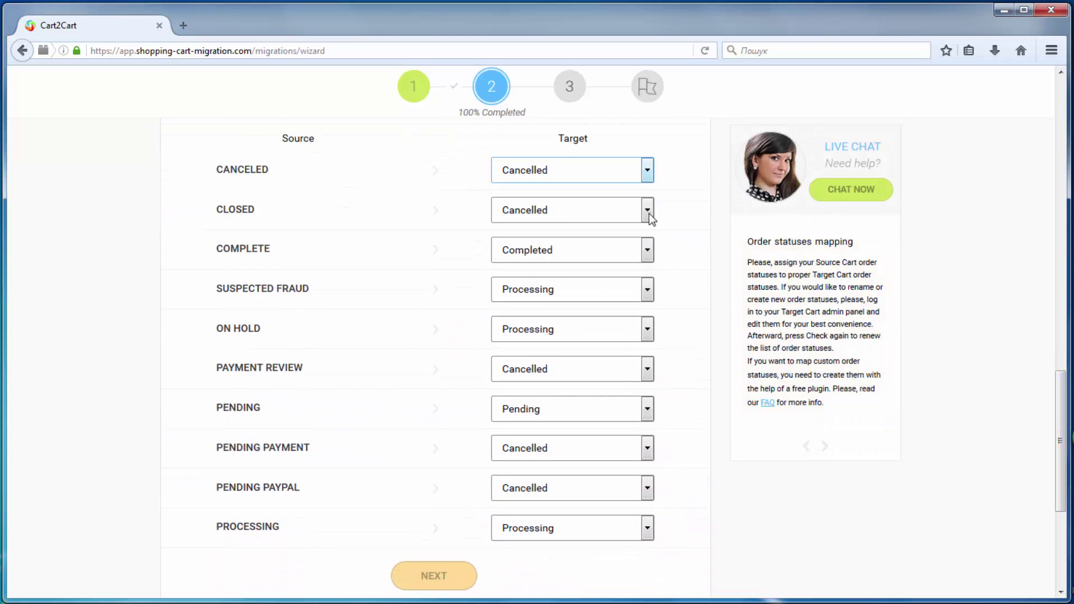
left_click(647, 291)
left_click(636, 351)
left_click(647, 329)
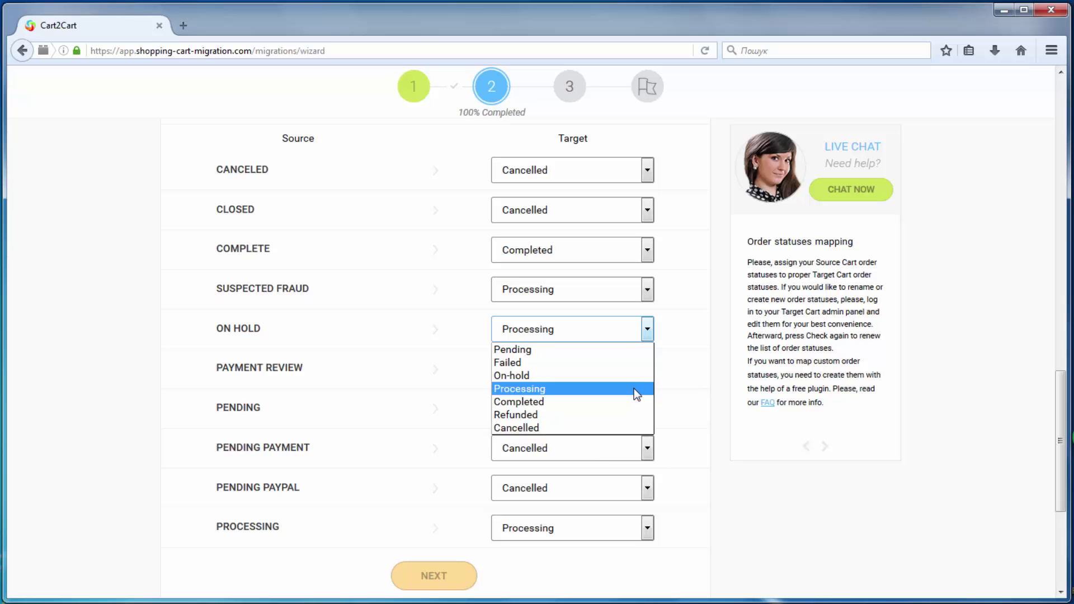
left_click(634, 391)
left_click(647, 369)
left_click(622, 464)
left_click(647, 409)
left_click(621, 428)
left_click(647, 448)
left_click(616, 547)
left_click(647, 488)
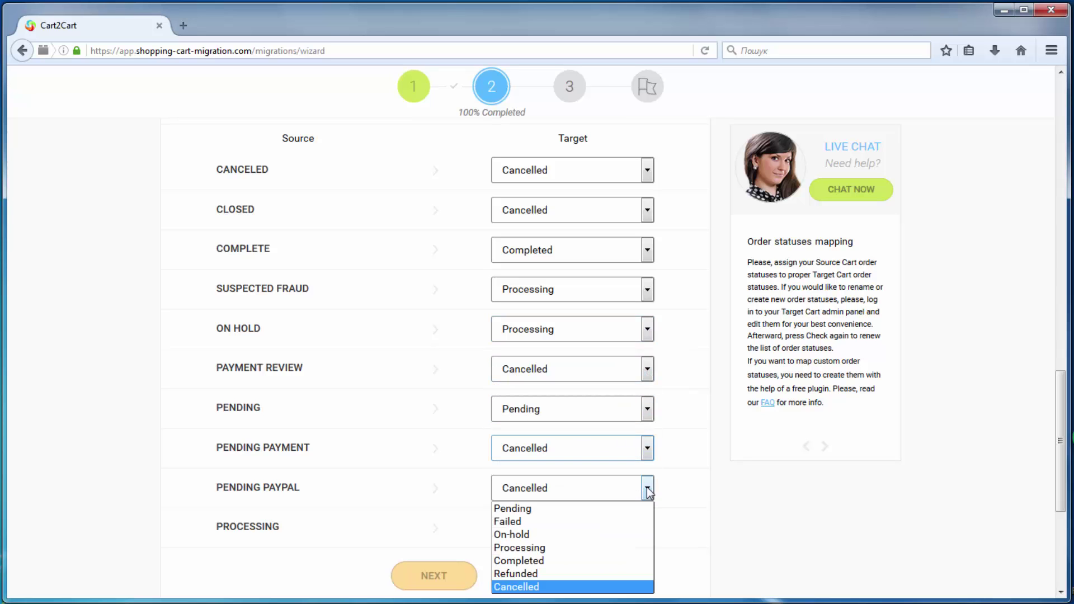
left_click(621, 582)
left_click(647, 529)
left_click(616, 585)
Map GENERAL and RETAILER to Shop Manager, NOT LOGGED IN to Customer, WHOLESALE to Contributor, then start the demo.
left_click(462, 577)
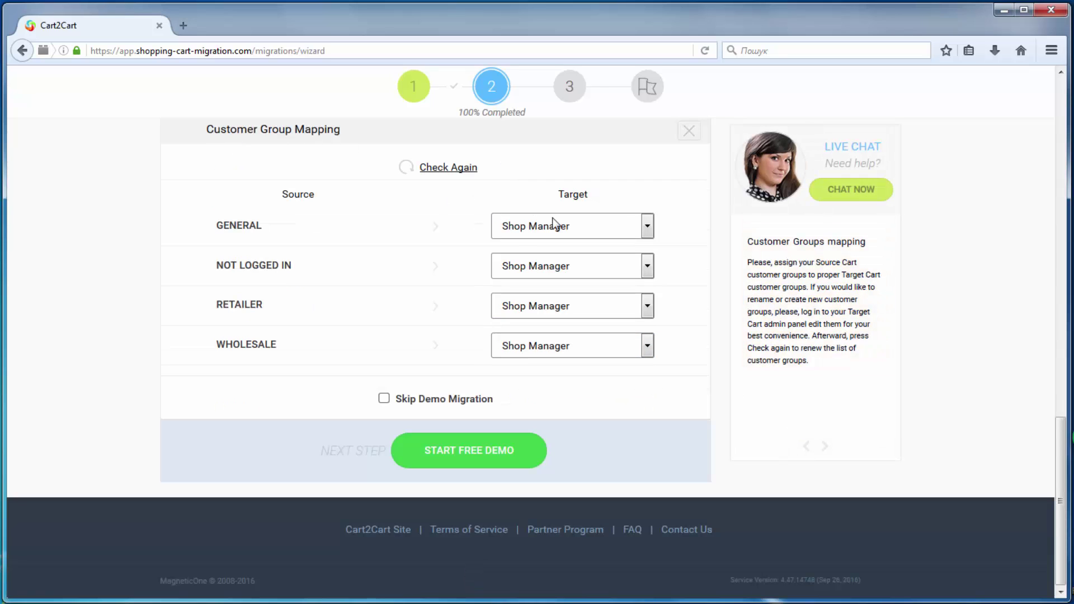
left_click(647, 226)
left_click(595, 311)
left_click(647, 265)
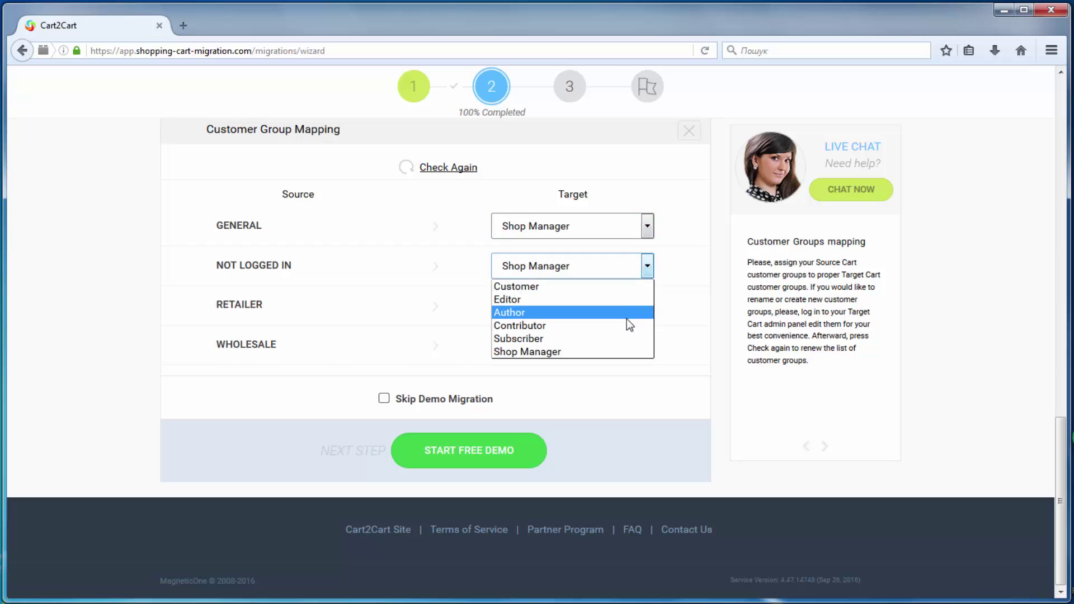
left_click(628, 290)
left_click(647, 306)
left_click(629, 395)
left_click(647, 346)
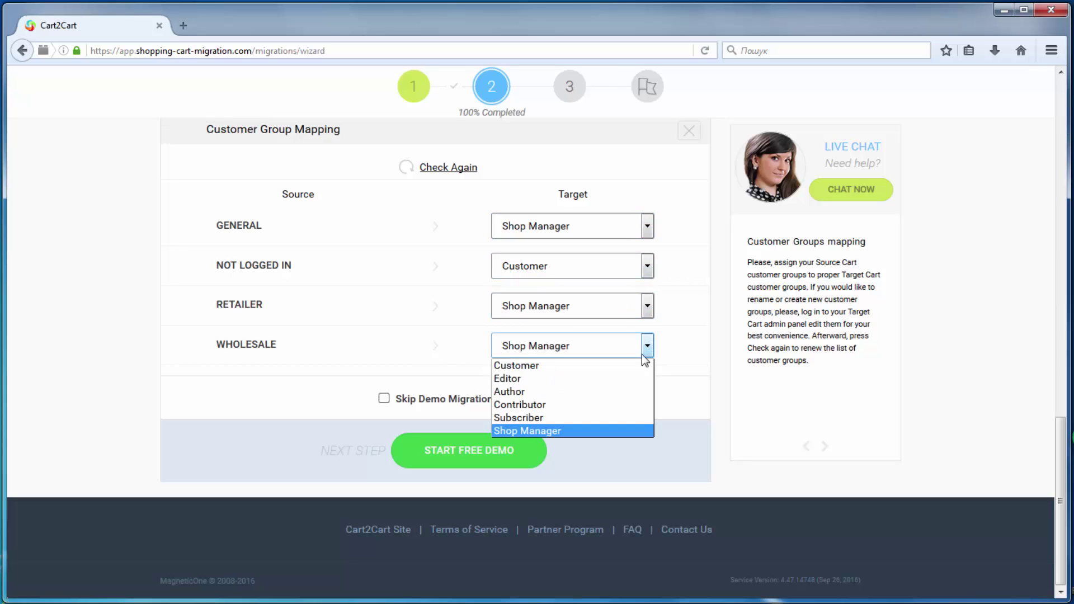
left_click(635, 403)
left_click(507, 449)
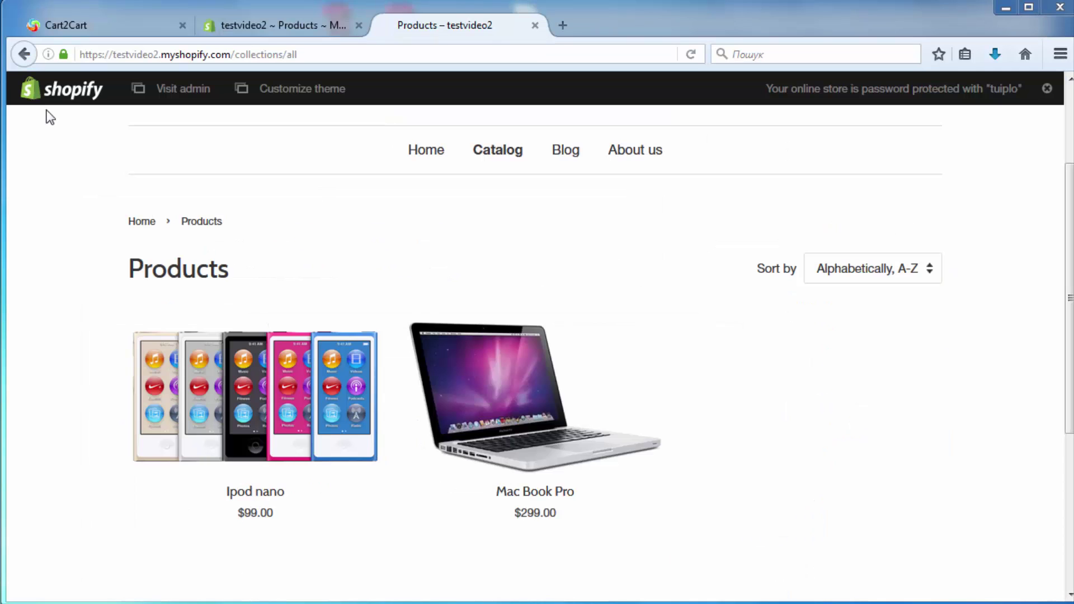
scroll(91, 234, "down", 5)
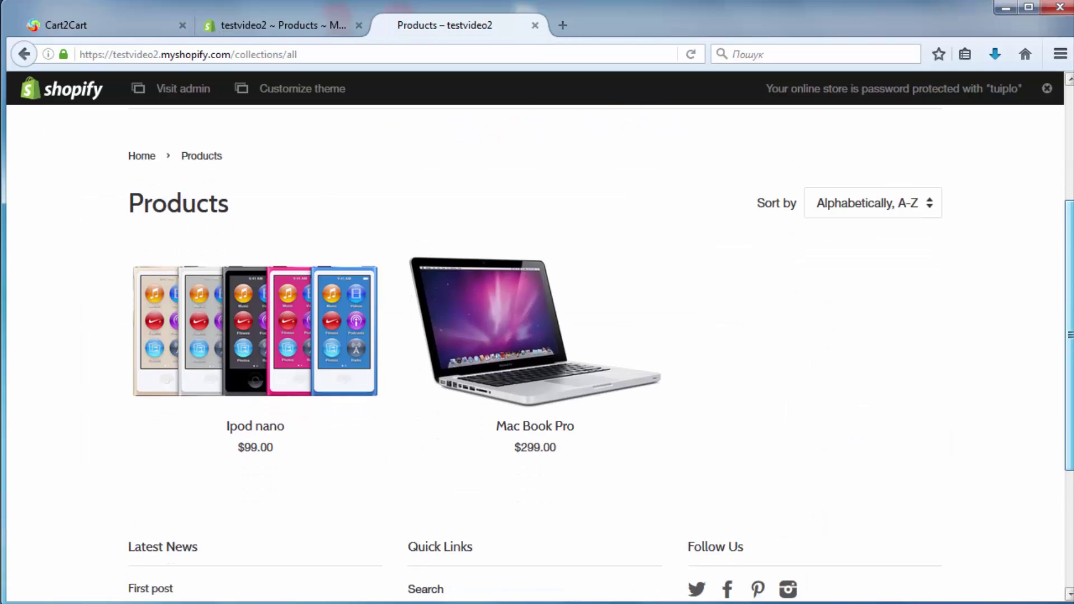
scroll(537, 353, "up", 3)
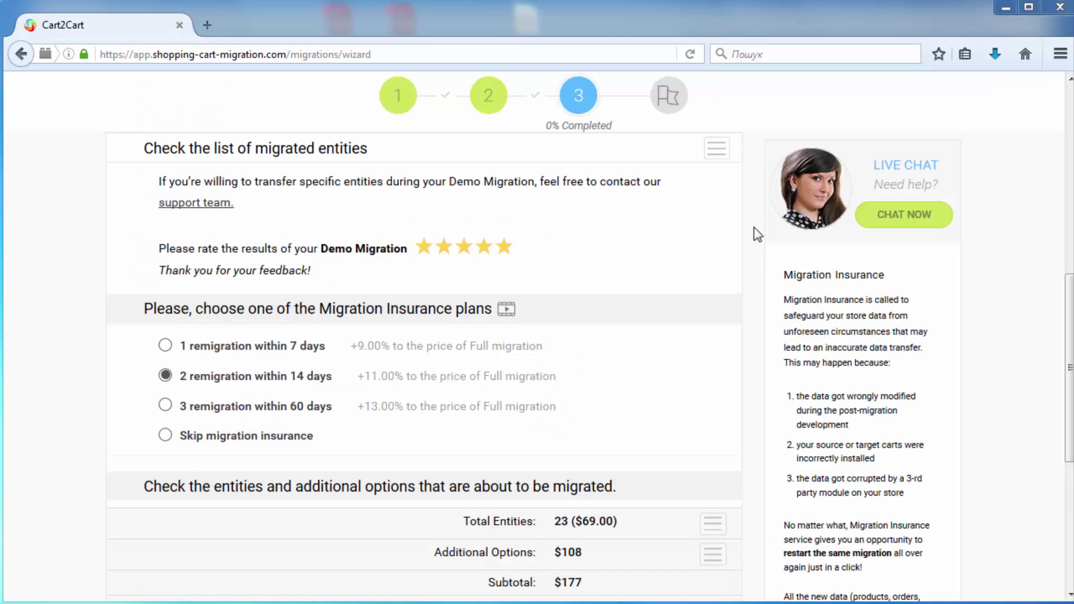
Check the per-entity counts, additional options and 11% insurance, then start the $196.47 full migration.
scroll(1070, 338, "down", 2)
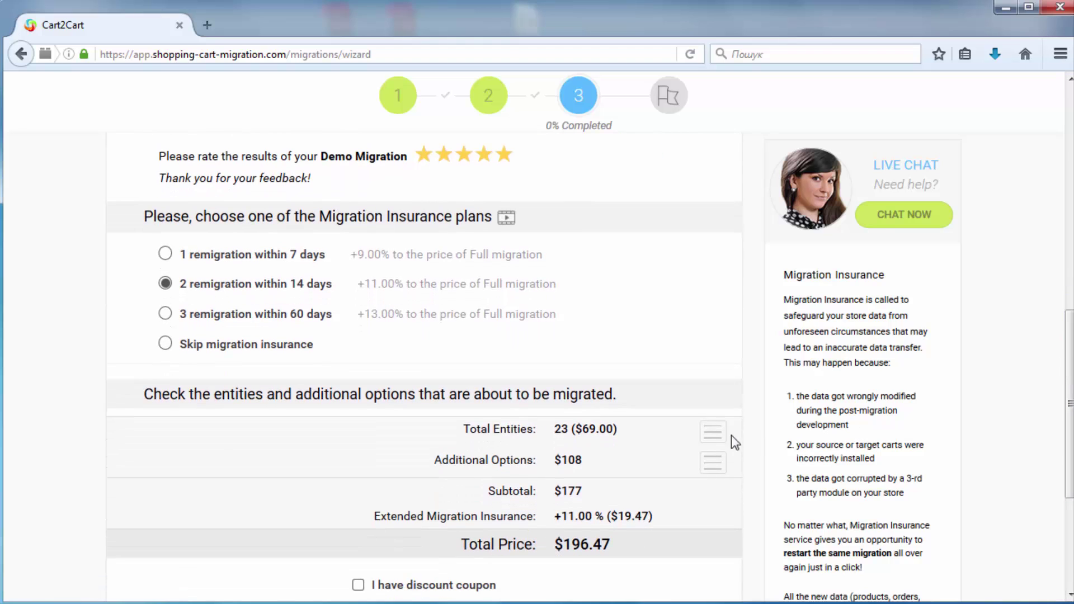
left_click(718, 440)
scroll(1070, 429, "down", 5)
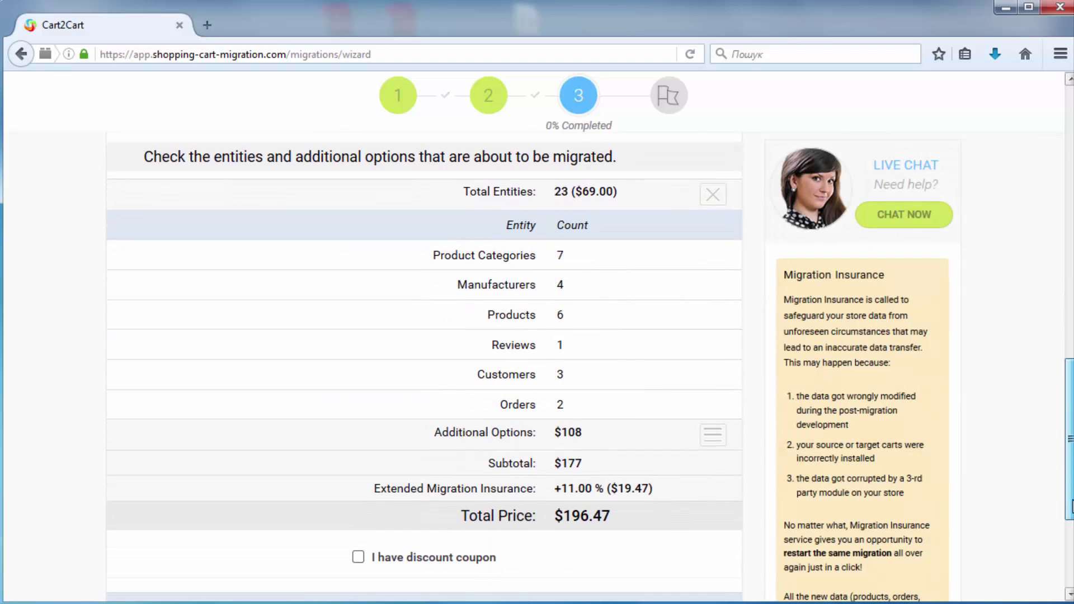
left_click(722, 207)
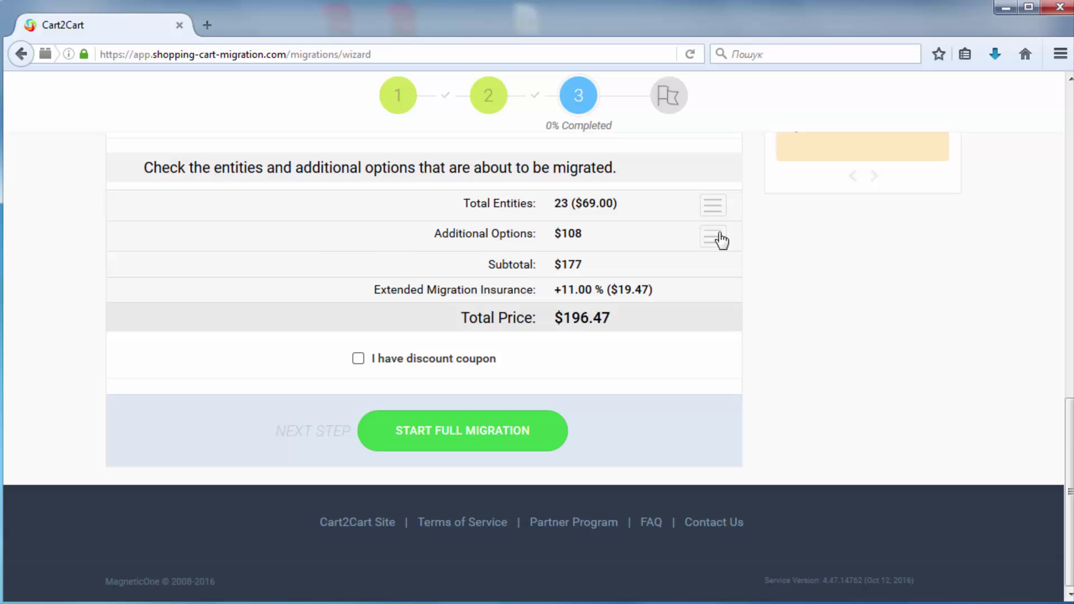
left_click(719, 239)
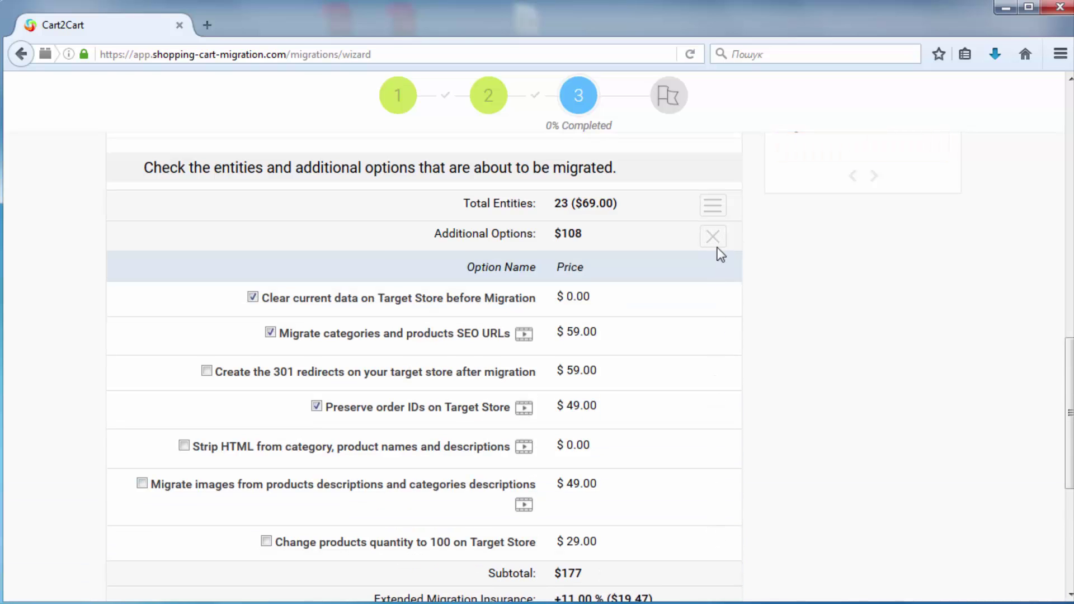
left_click(717, 240)
left_click_drag(1069, 458, 1071, 382)
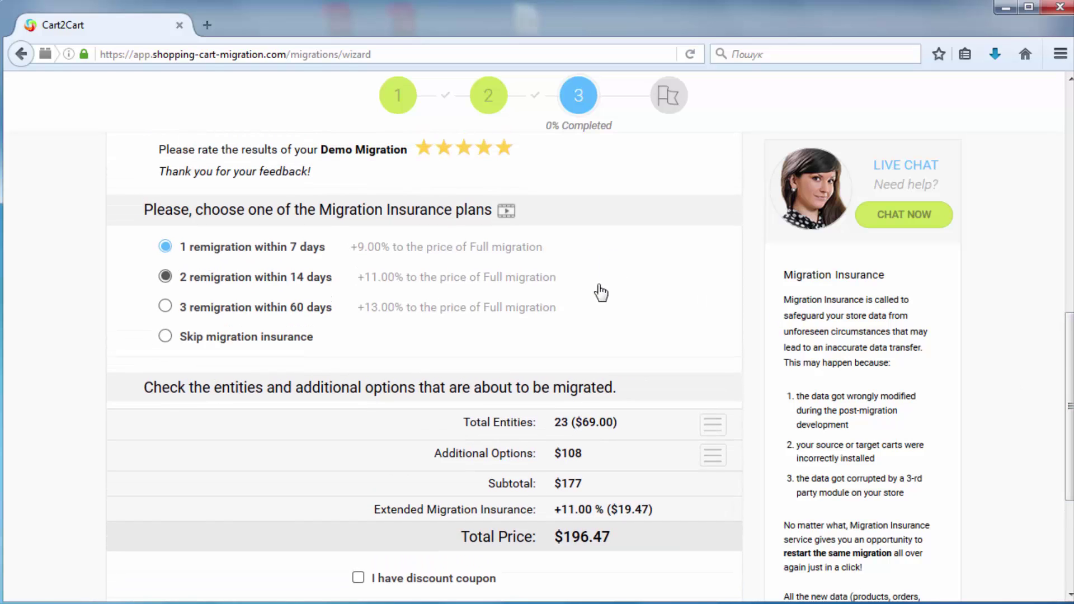
left_click_drag(1069, 342, 1070, 416)
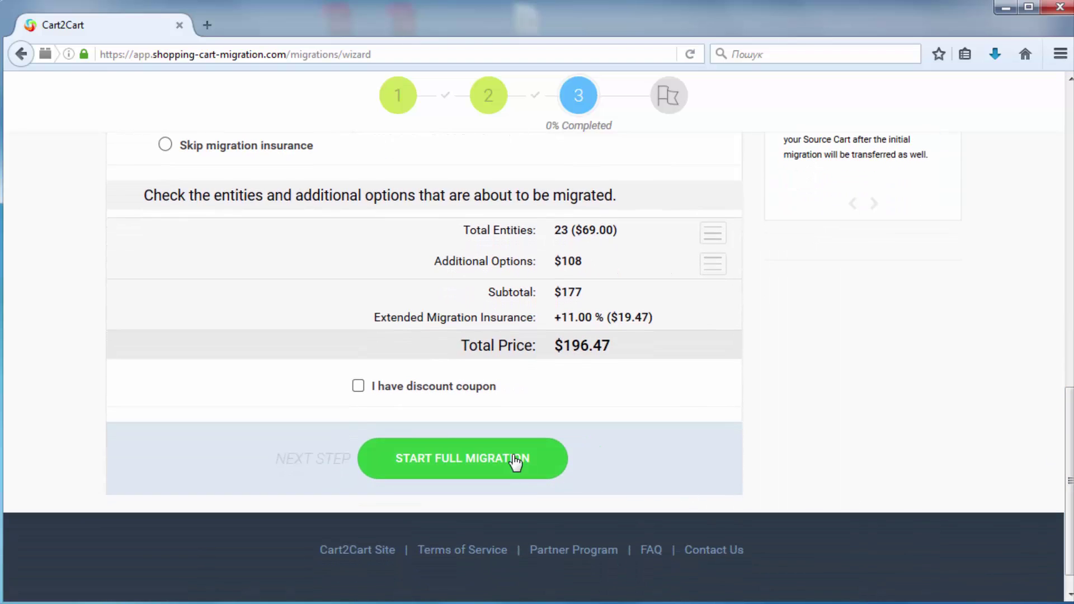
left_click(515, 463)
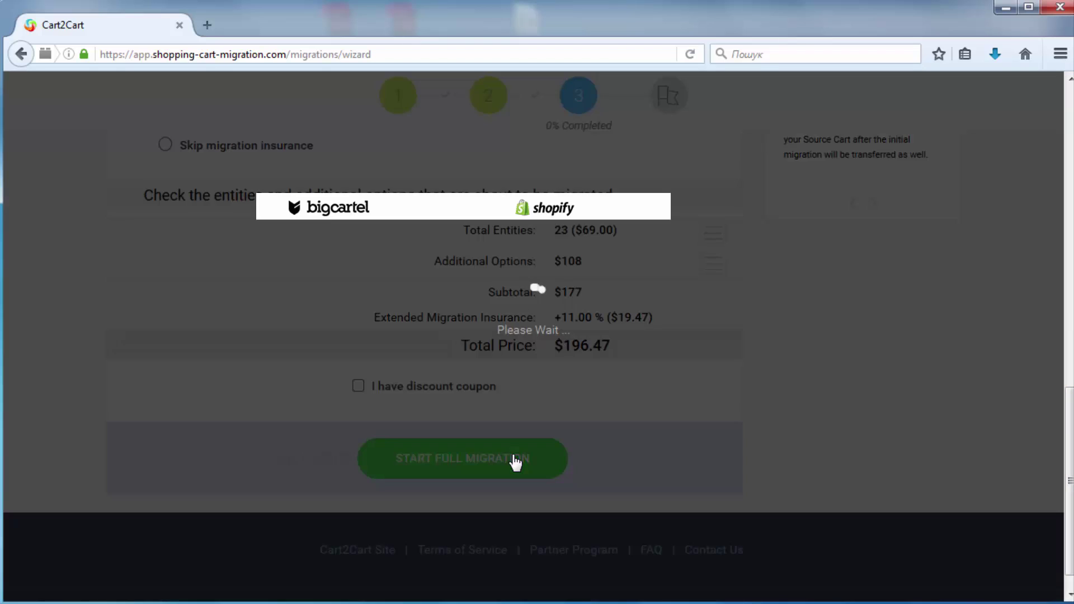